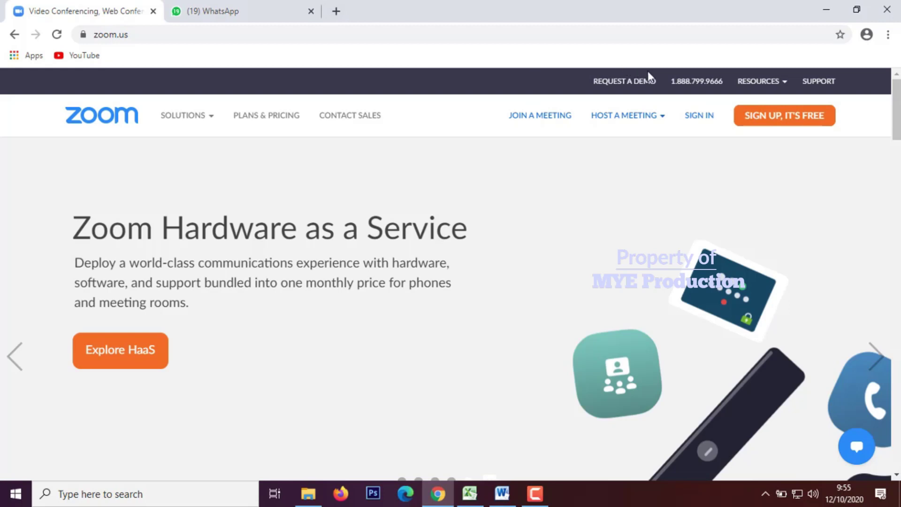
Step: Open 10minutemail.net in a new browser tab and copy the temporary email address to the clipboard
left_click(336, 11)
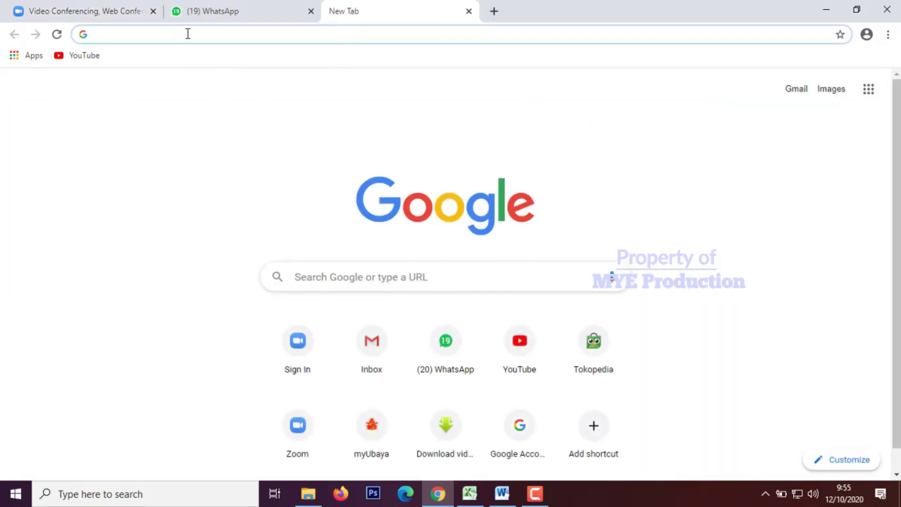
type("10")
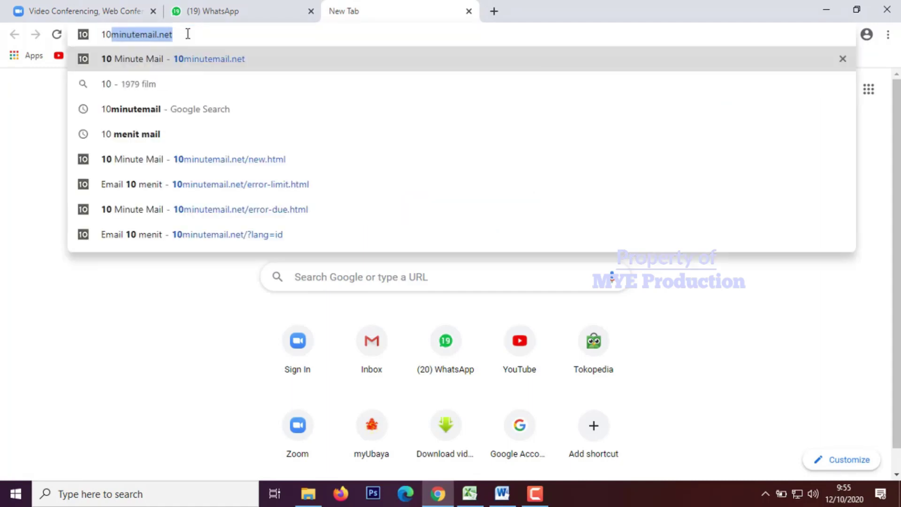
key("Return")
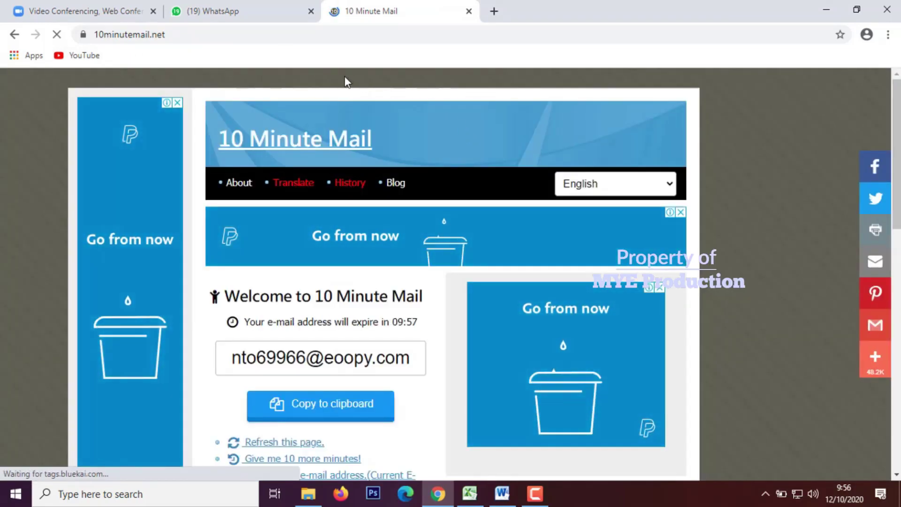
scroll(388, 88, "down", 3)
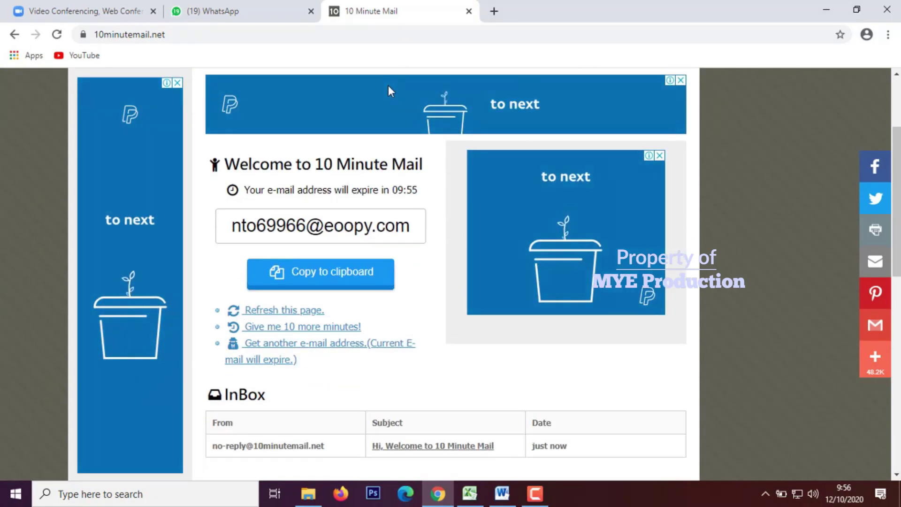
left_click(318, 277)
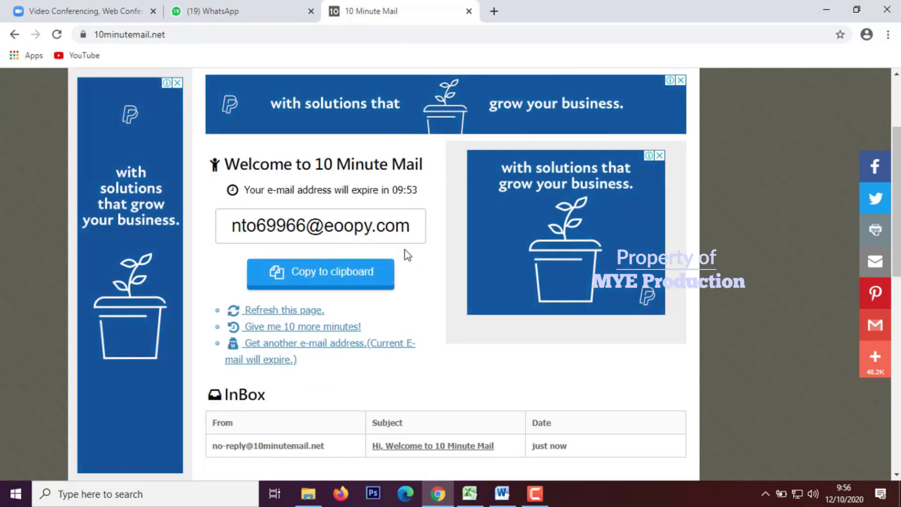
Step: Return to the Zoom website and open the free sign-up page
left_click(108, 14)
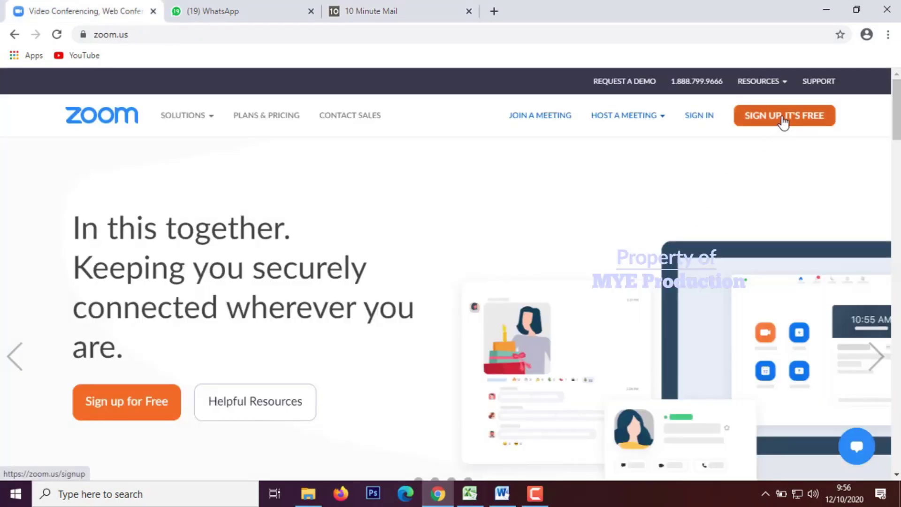
left_click(783, 120)
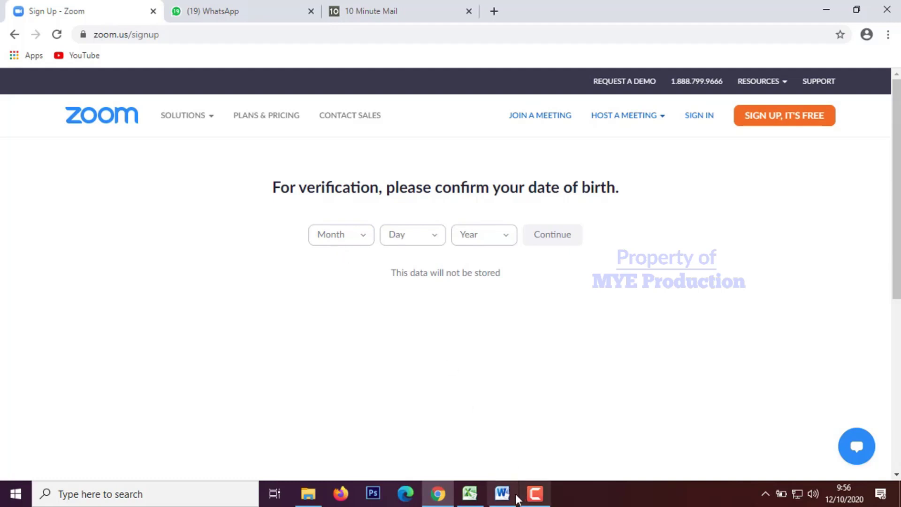
left_click(469, 495)
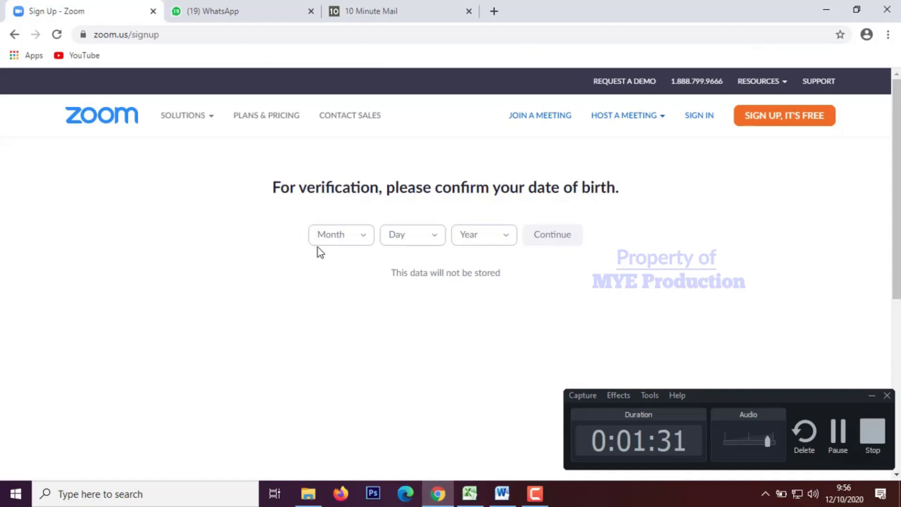
Step: Fill in the month, day and year of the date of birth for verification and continue to the sign-up form
left_click(364, 240)
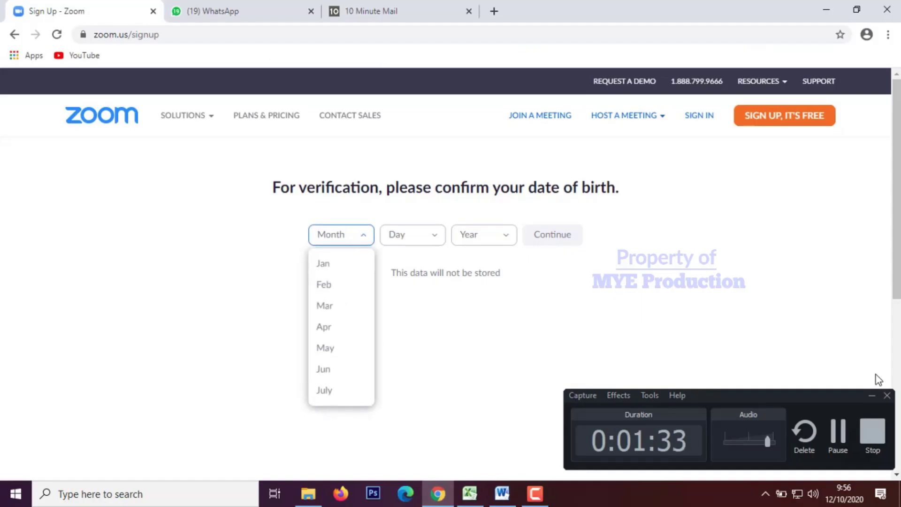
left_click(869, 396)
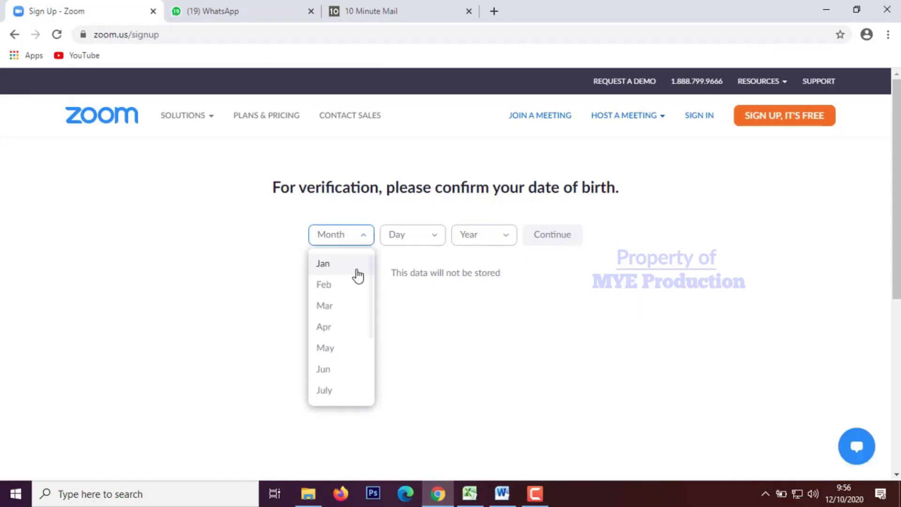
left_click(326, 266)
left_click(435, 240)
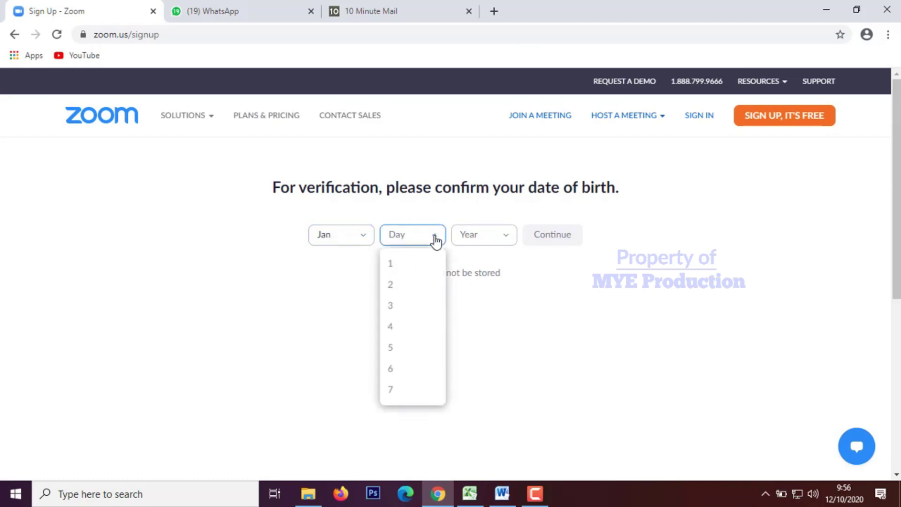
scroll(410, 370, "down", 1)
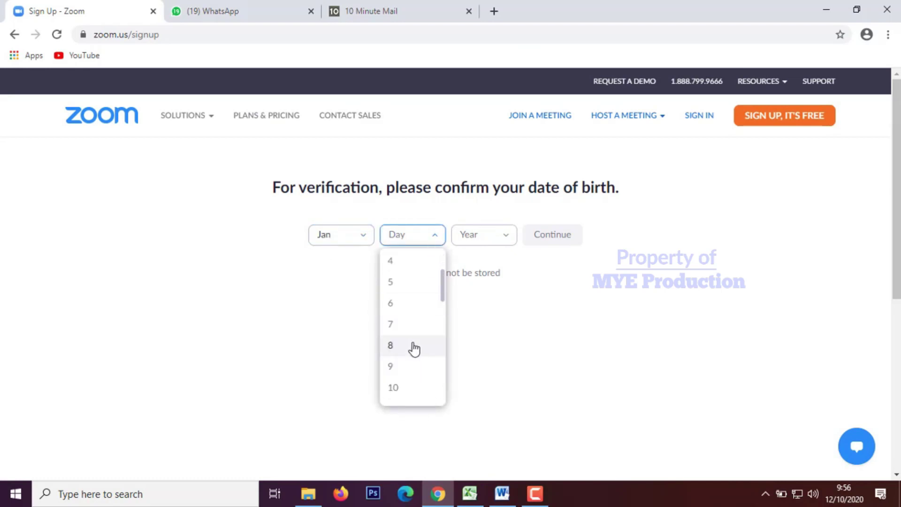
left_click(409, 373)
left_click(503, 239)
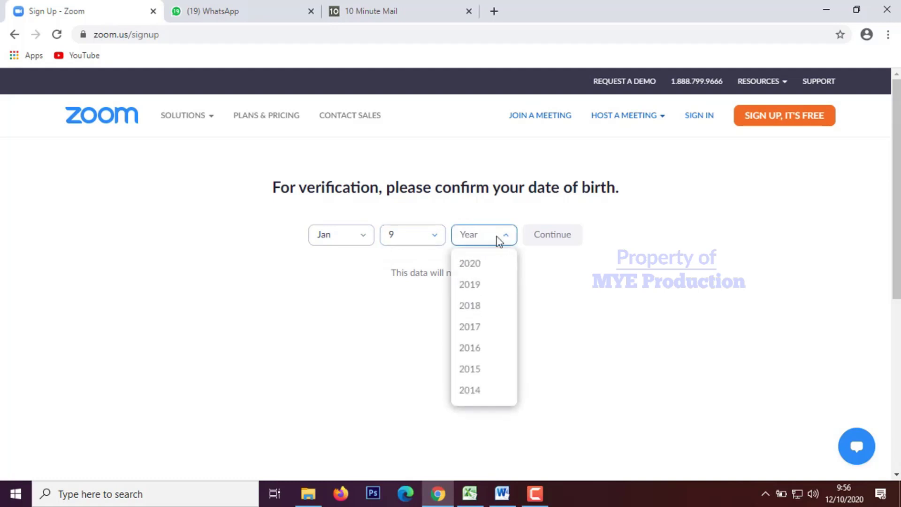
scroll(477, 327, "down", 6)
scroll(481, 350, "down", 4)
scroll(481, 348, "down", 2)
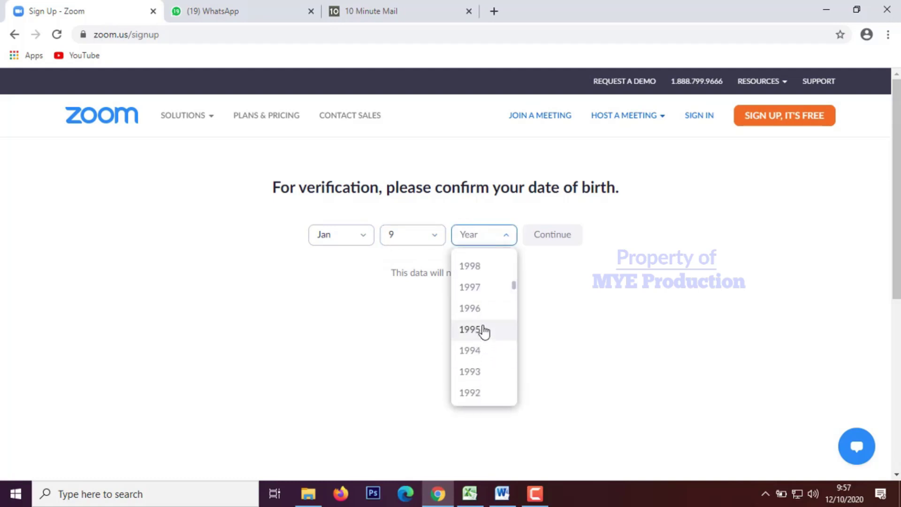
left_click(478, 350)
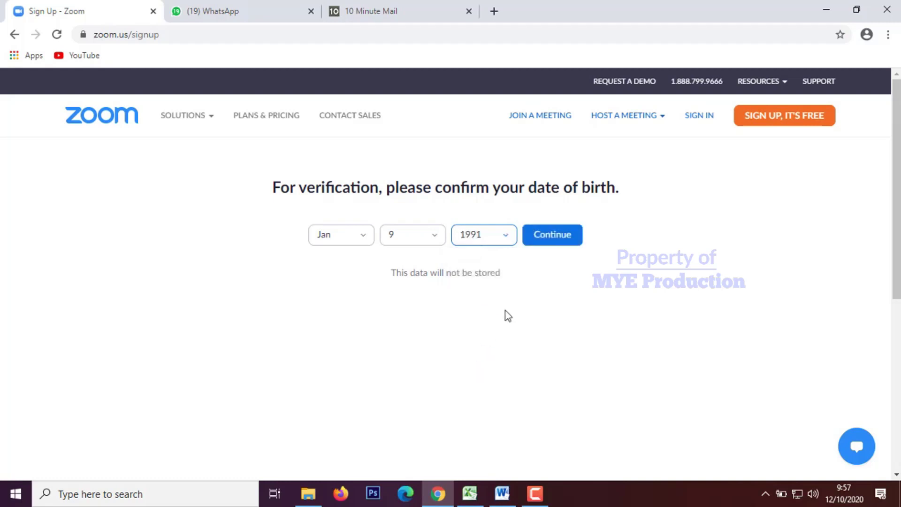
left_click(554, 241)
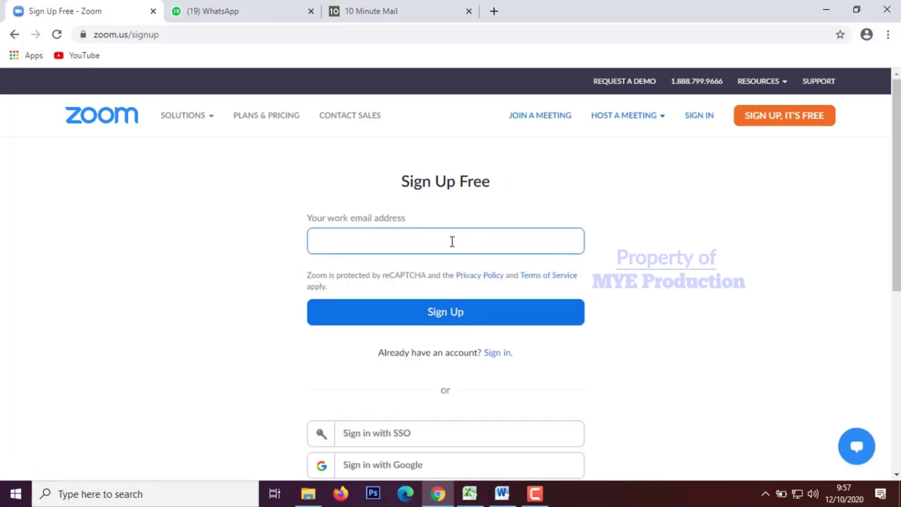
Step: Extend the 10 Minute Mail mailbox by 10 more minutes and copy its temporary email address again
left_click(425, 15)
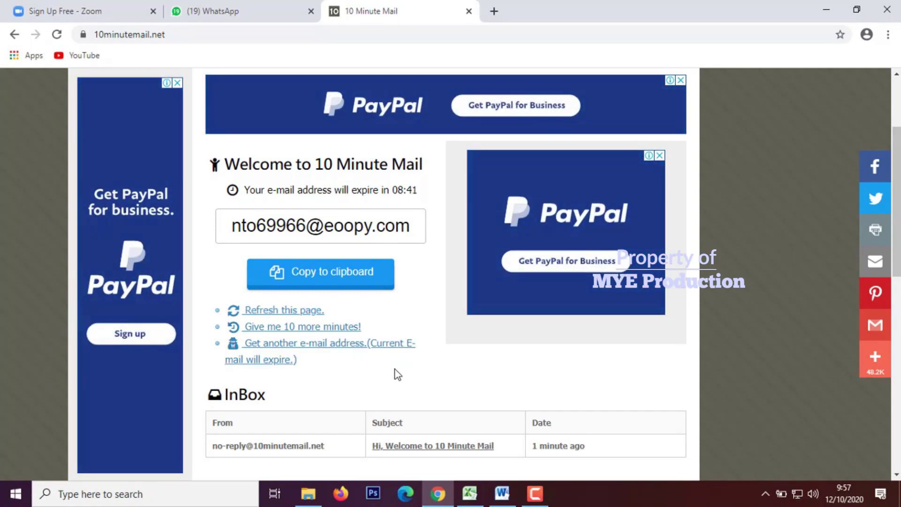
left_click(292, 328)
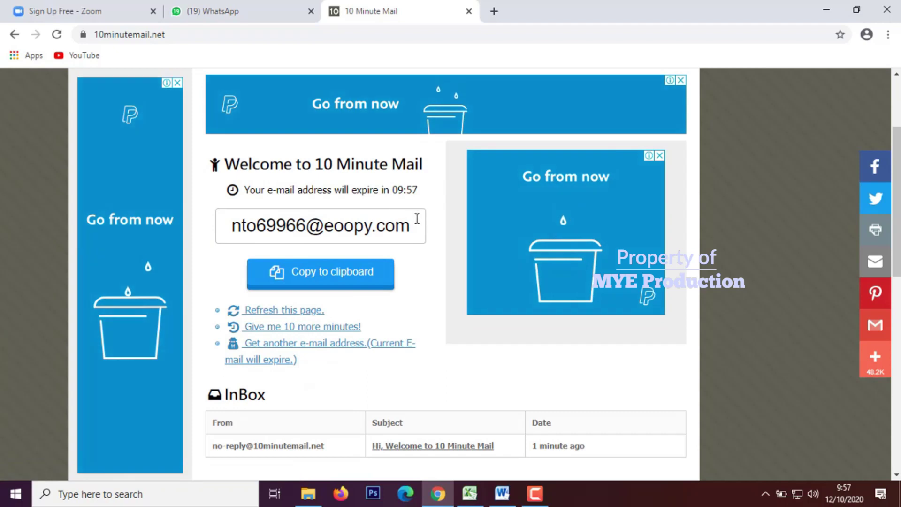
left_click(336, 279)
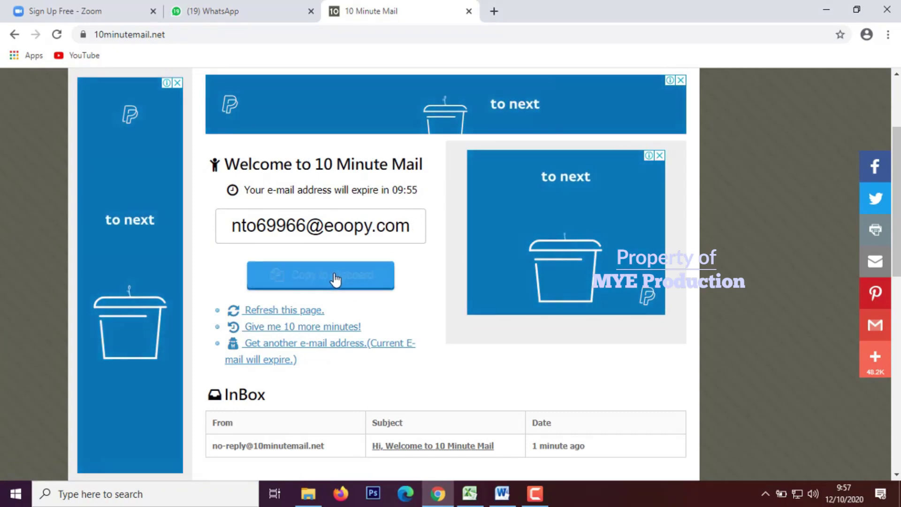
Step: Paste the temporary address as the work email in Zoom's Sign Up Free form and submit it
left_click(87, 13)
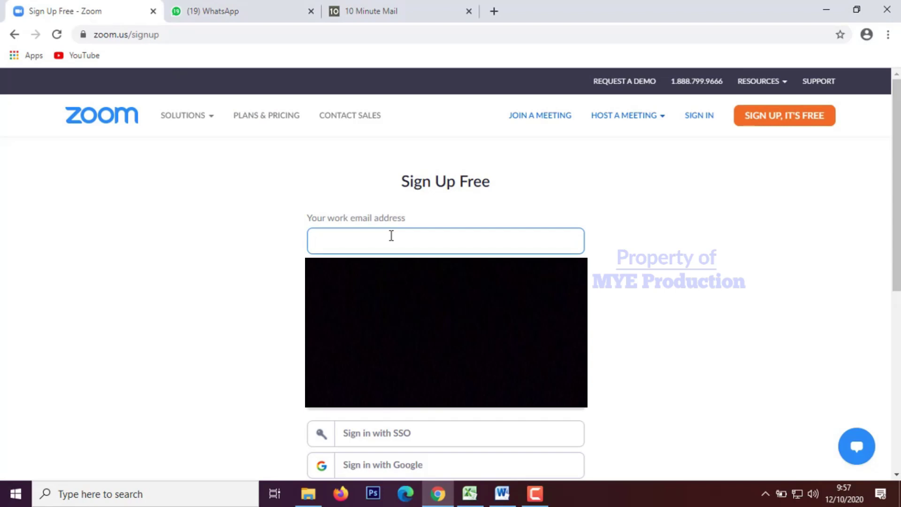
key("ctrl+v")
left_click(458, 312)
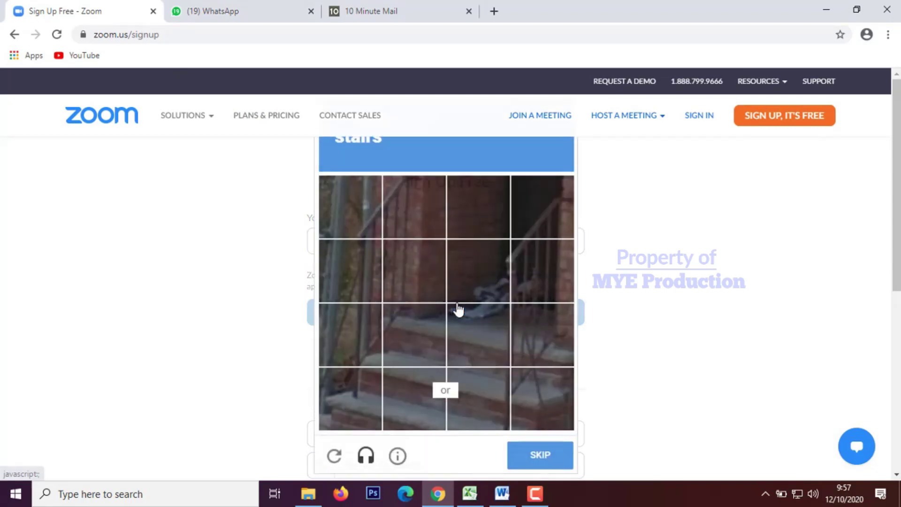
Step: Try to solve the stairs image challenge by selecting the squares along the railings and submitting them for verification
left_click(363, 270)
left_click(430, 265)
left_click(411, 217)
left_click(349, 222)
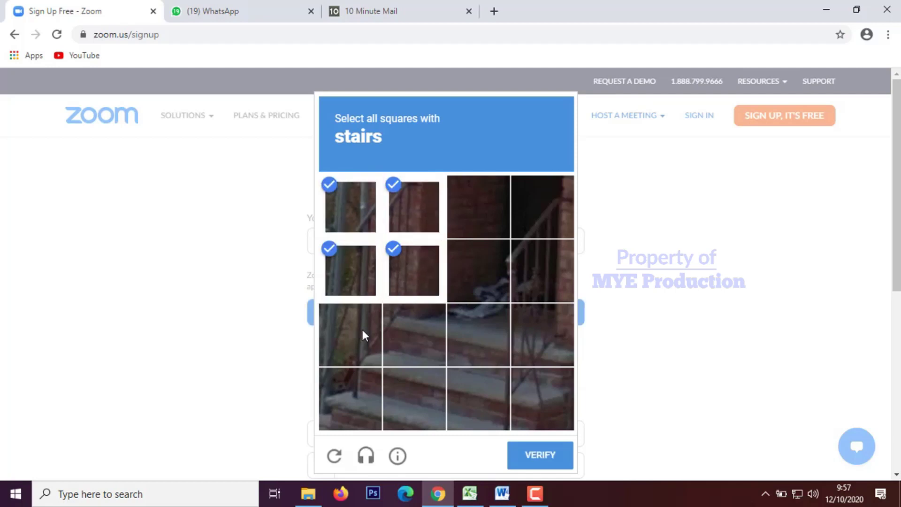
left_click(362, 335)
left_click(526, 336)
left_click(533, 286)
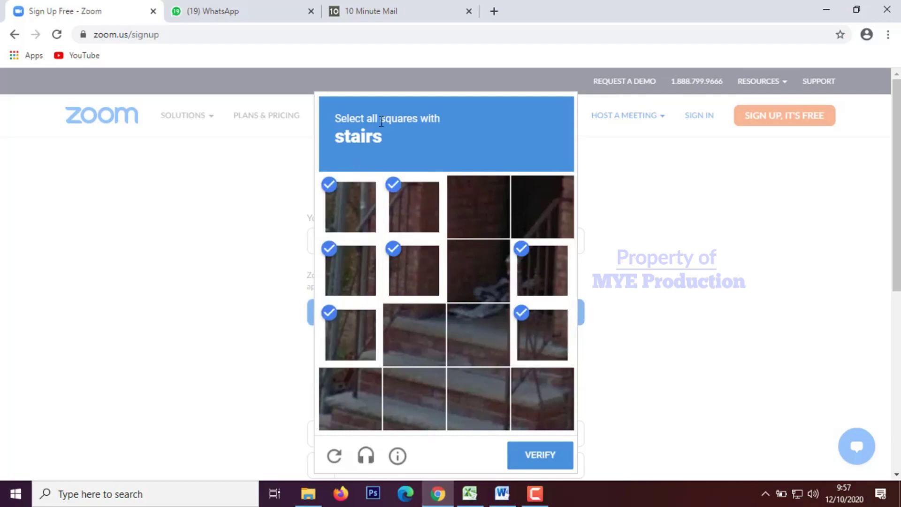
left_click(523, 392)
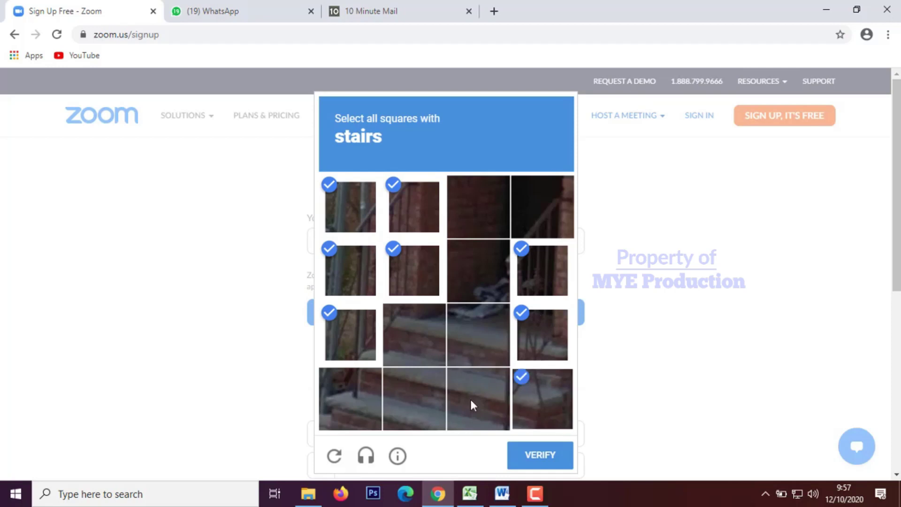
left_click(357, 396)
left_click(526, 456)
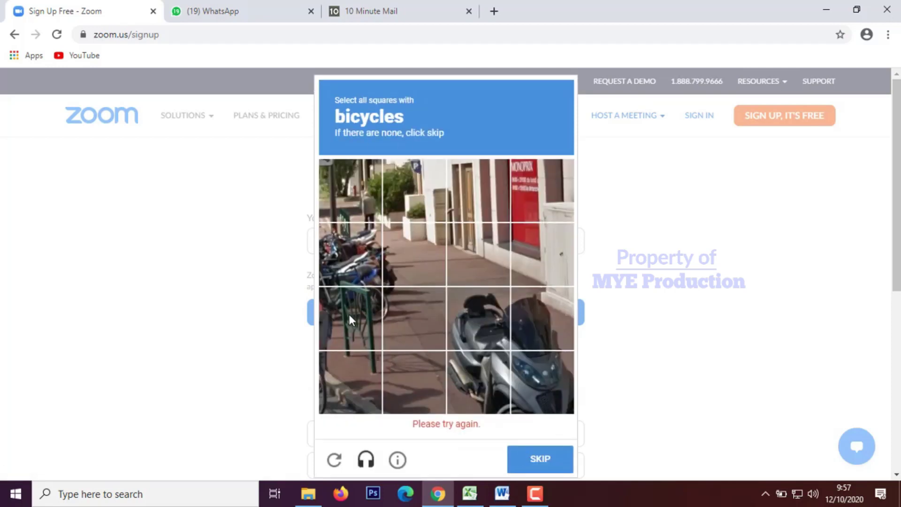
Step: Select the squares containing bicycles in the image challenge and continue
left_click(349, 312)
left_click(348, 275)
left_click(409, 322)
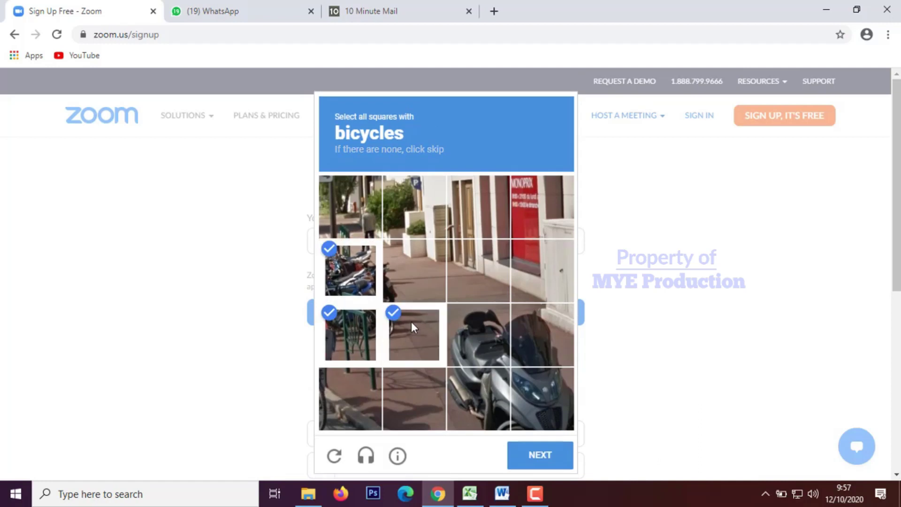
left_click(366, 404)
left_click(522, 460)
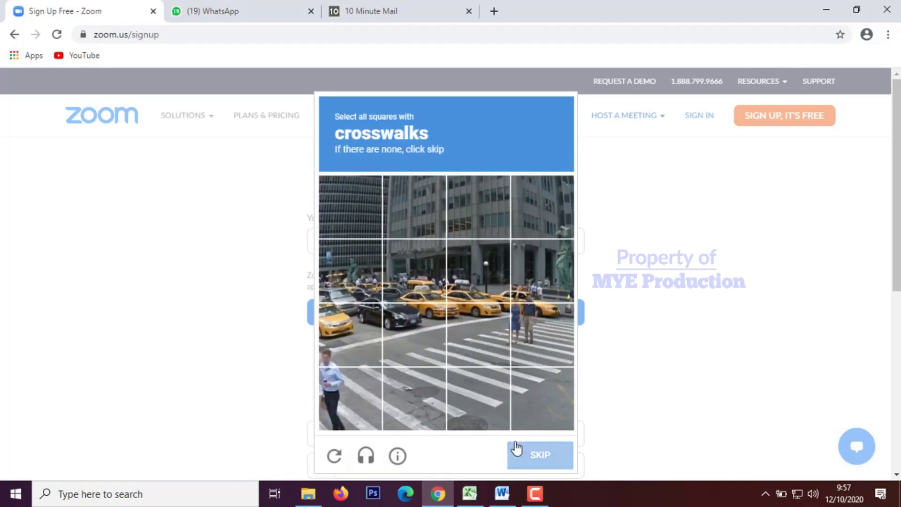
Step: Select all eight squares in the two lower rows of the crosswalks challenge and verify the selection
left_click(369, 378)
left_click(419, 396)
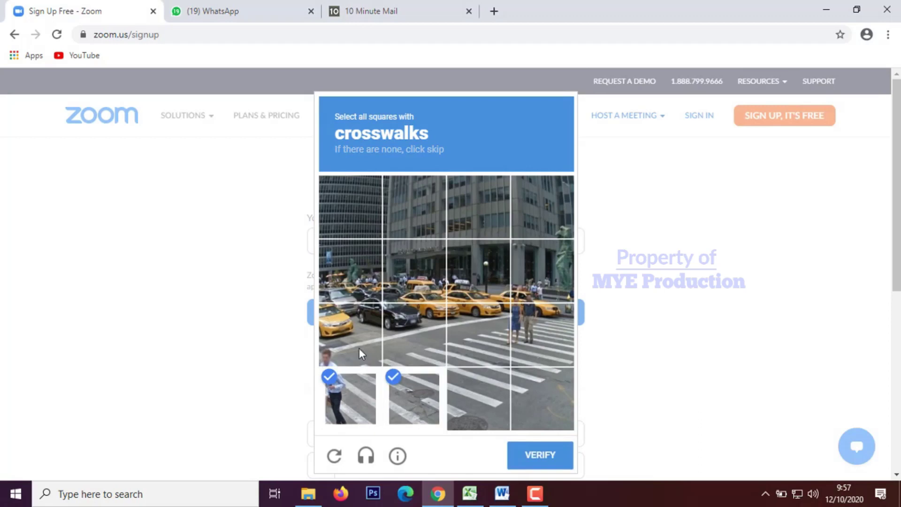
left_click(359, 348)
left_click(397, 347)
left_click(469, 396)
left_click(475, 339)
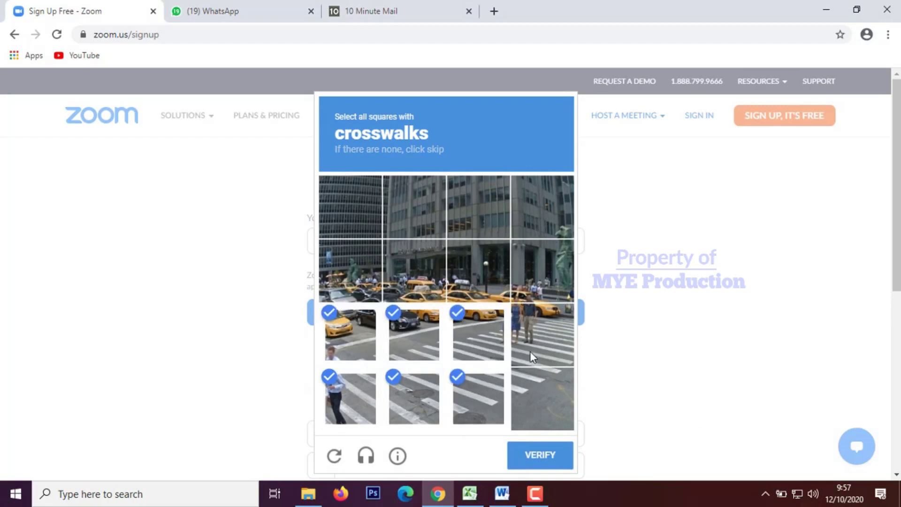
left_click(530, 351)
left_click(540, 399)
left_click(539, 455)
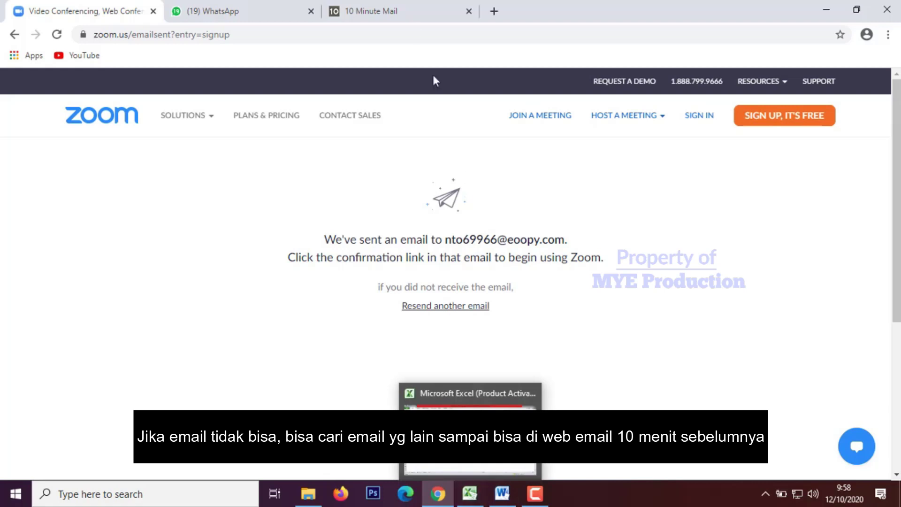
Step: Check the temporary inbox for Zoom's activation email, and paste the temporary address into cell F53 of the Excel schedule
left_click(416, 15)
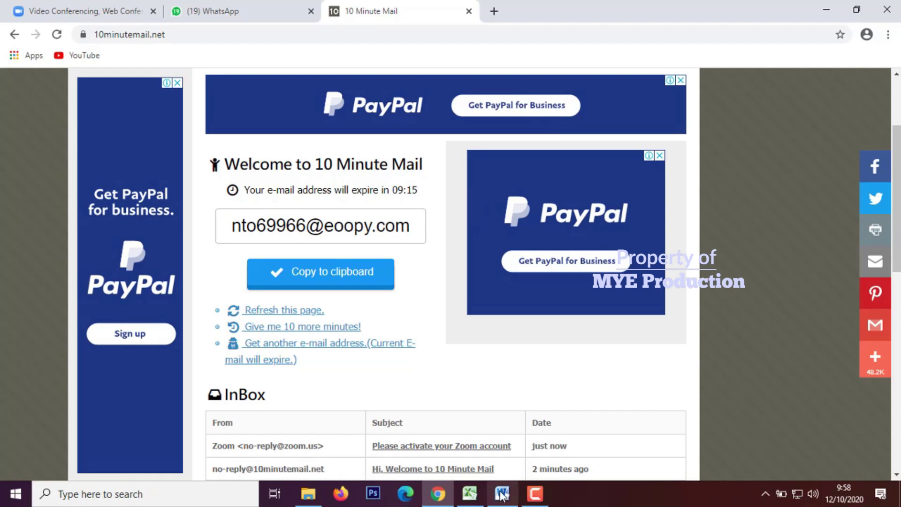
left_click(482, 497)
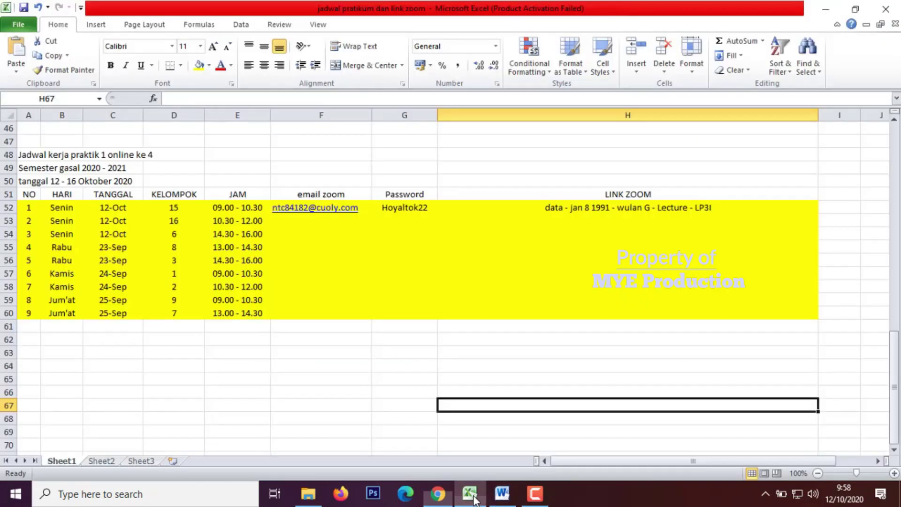
left_click(337, 224)
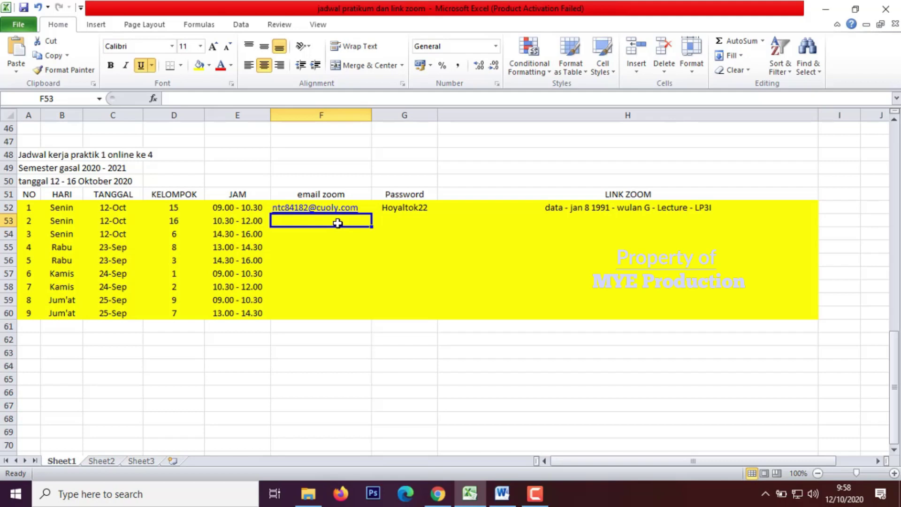
key("ctrl+v")
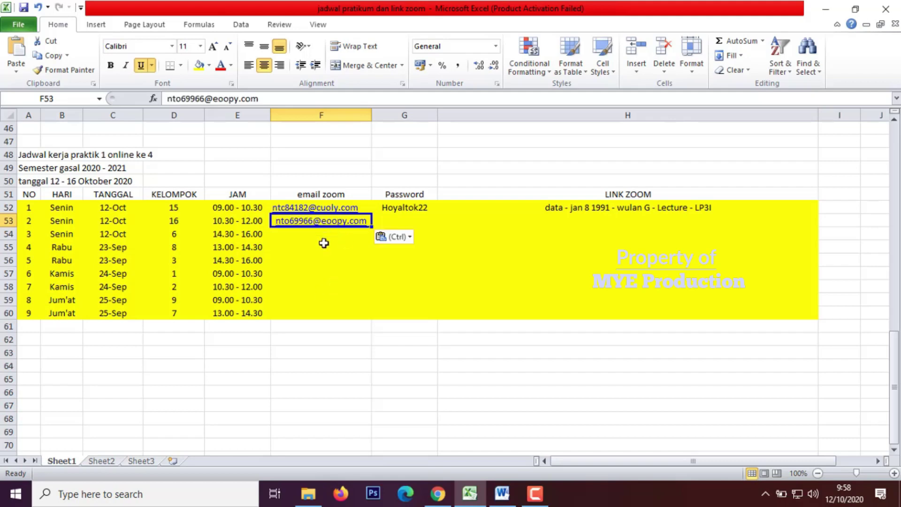
left_click(374, 353)
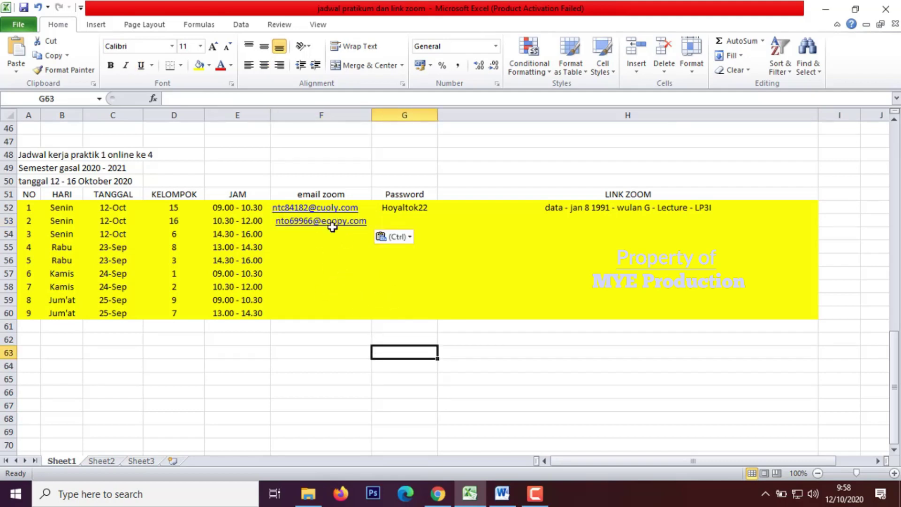
Step: Switch to the 10 Minute Mail inbox in Chrome, open Zoom's activation email and follow its zoom.us activation link
left_click(438, 495)
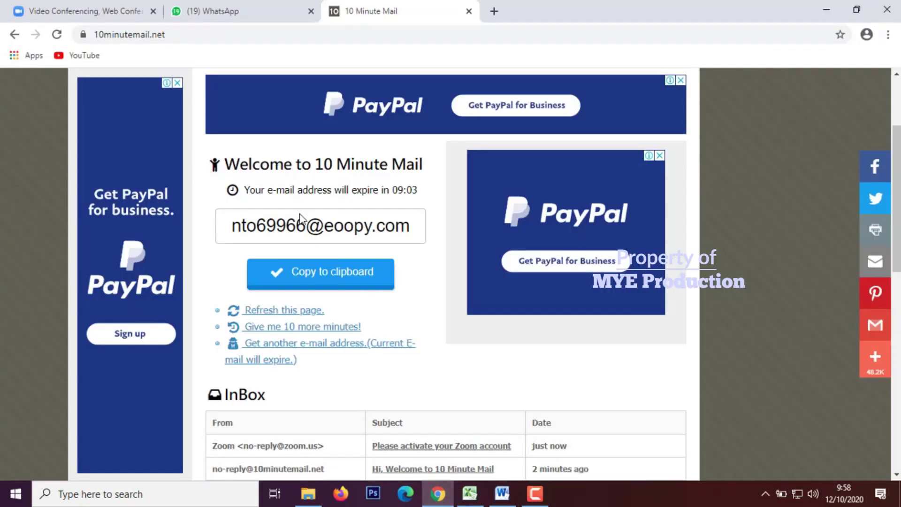
scroll(354, 332, "down", 4)
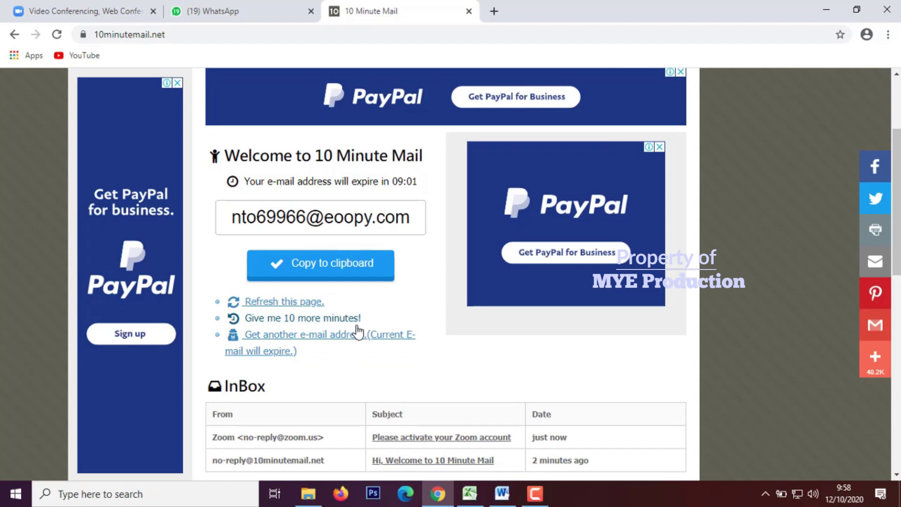
scroll(362, 329, "down", 1)
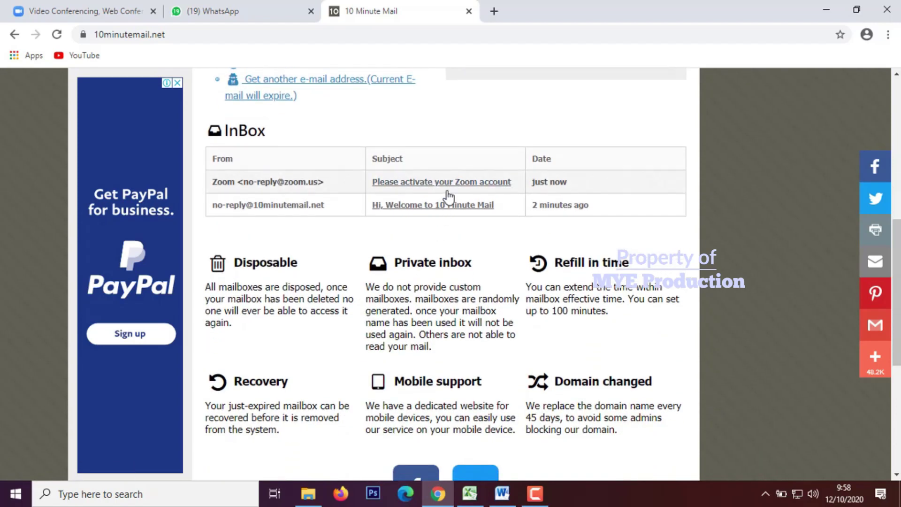
scroll(451, 202, "up", 1)
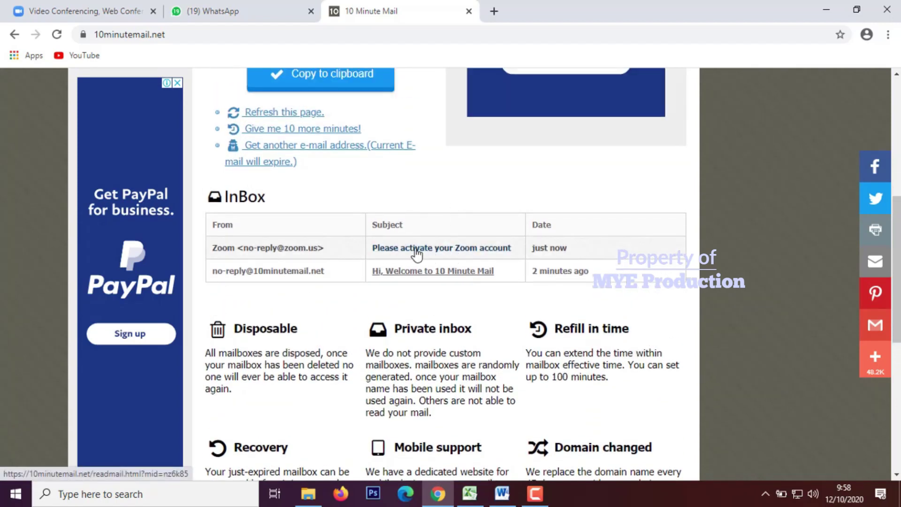
left_click(482, 253)
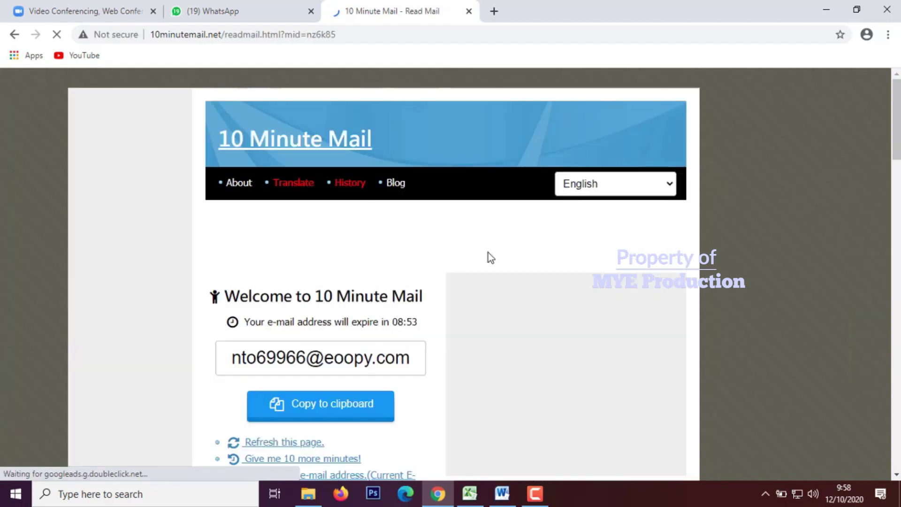
scroll(488, 256, "down", 10)
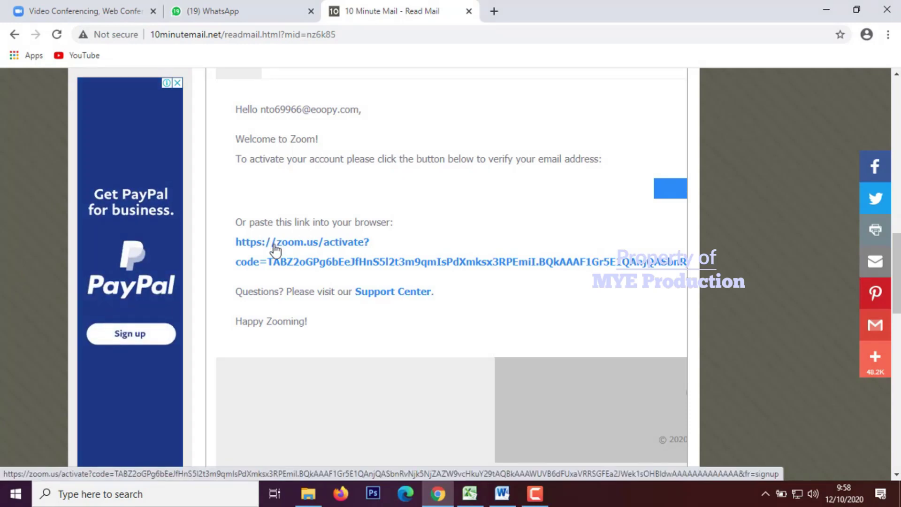
left_click(296, 248)
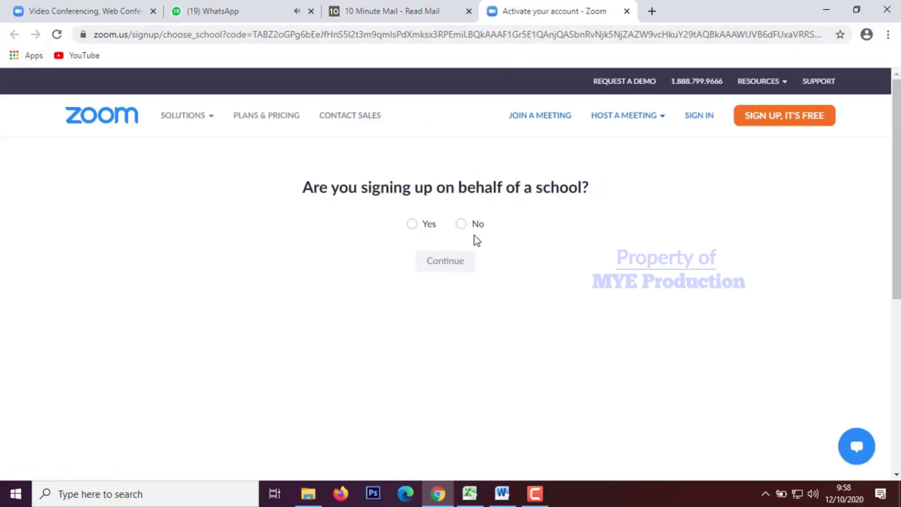
Step: Answer Yes to signing up on behalf of a school, and fill in the first and last names on the terms form
left_click(413, 226)
left_click(454, 264)
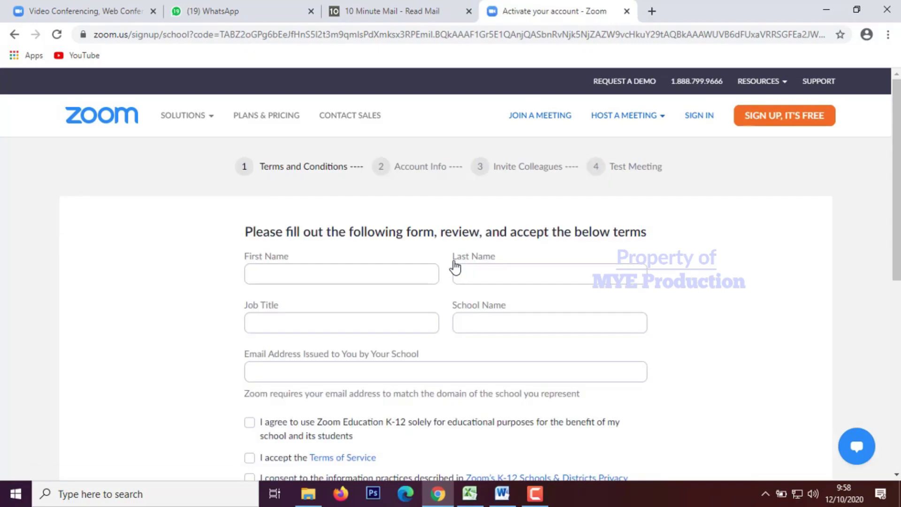
scroll(455, 265, "down", 1)
left_click(350, 208)
left_click(469, 494)
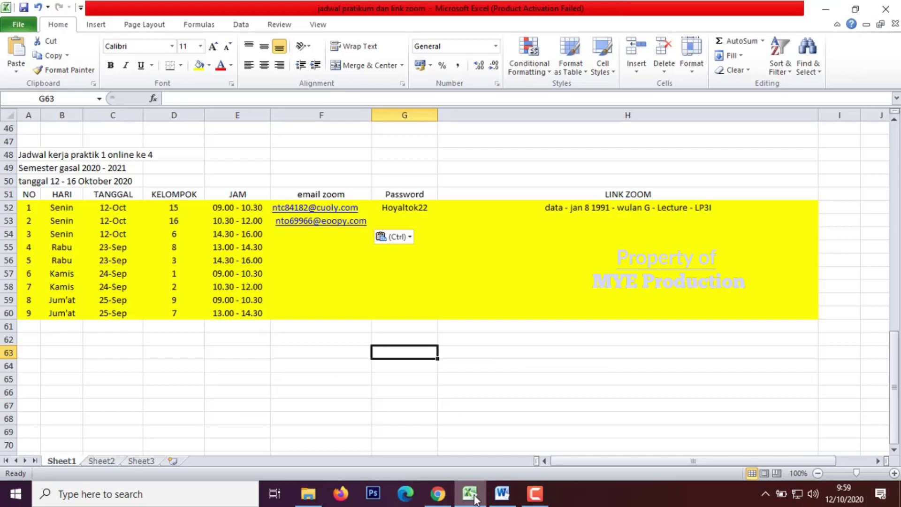
left_click(437, 493)
left_click(367, 210)
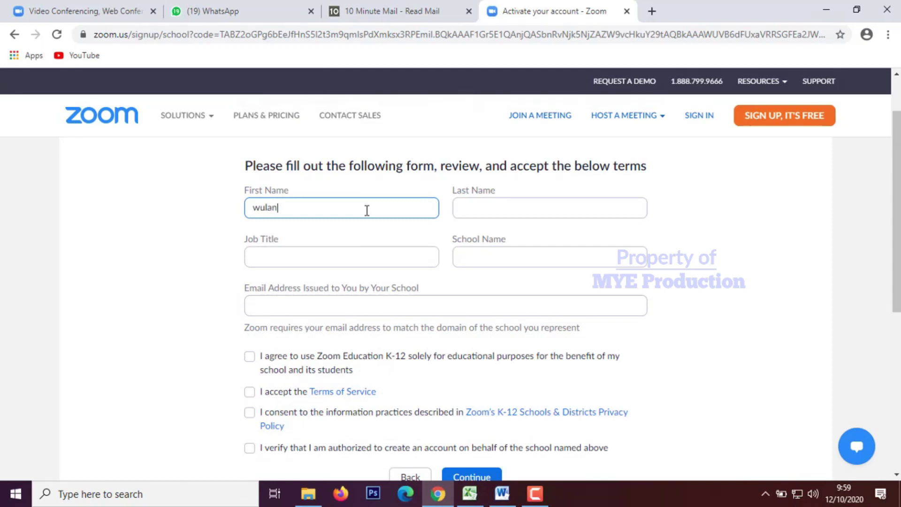
left_click(540, 210)
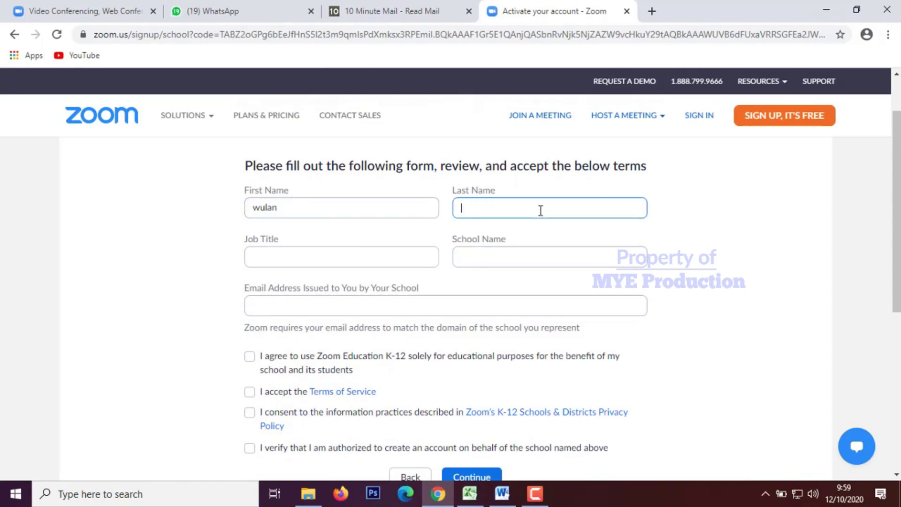
Step: Copy the job title Lecture from cell H52 of the Excel schedule into the Zoom form, and enter LP3I as the school name
left_click(380, 259)
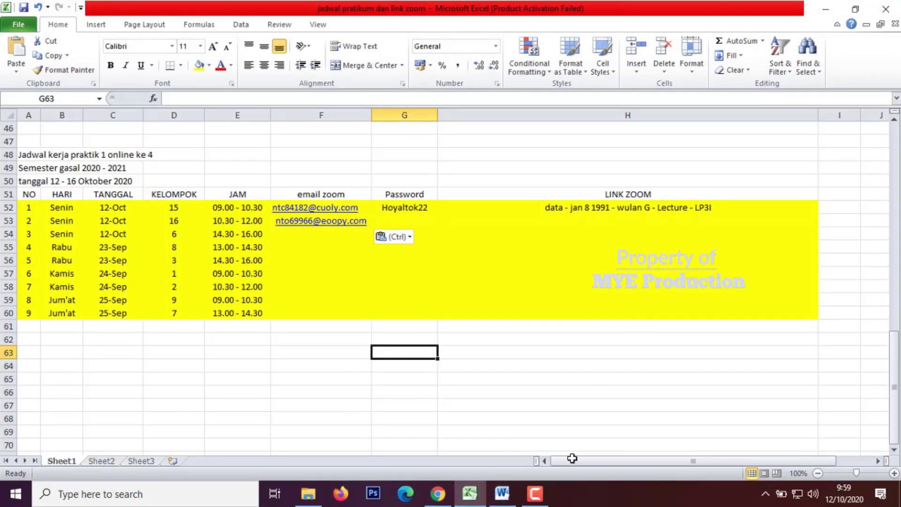
left_click(469, 493)
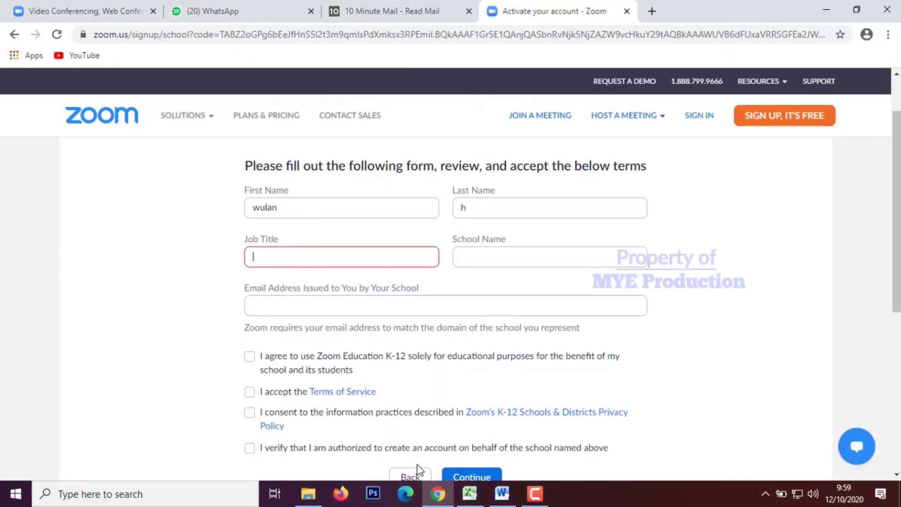
left_click(470, 492)
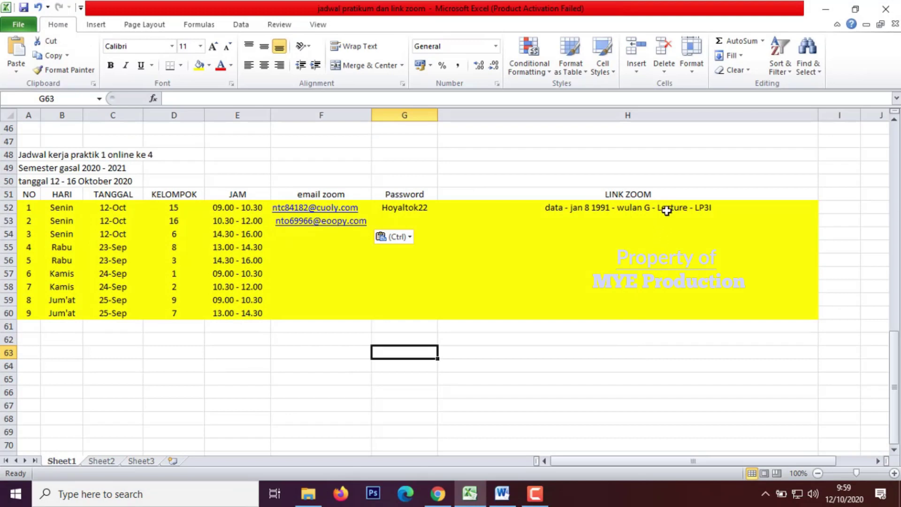
double_click(665, 209)
left_click_drag(689, 212, 657, 216)
key("ctrl+c")
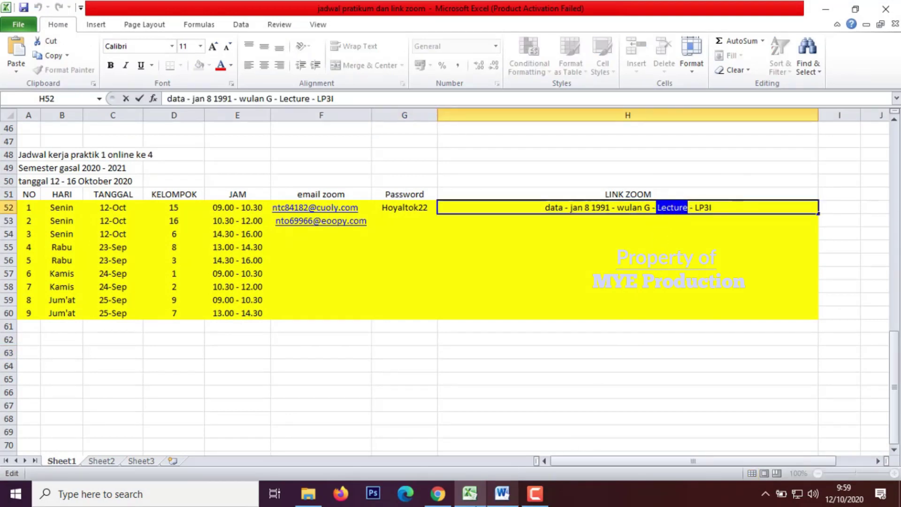
left_click(477, 496)
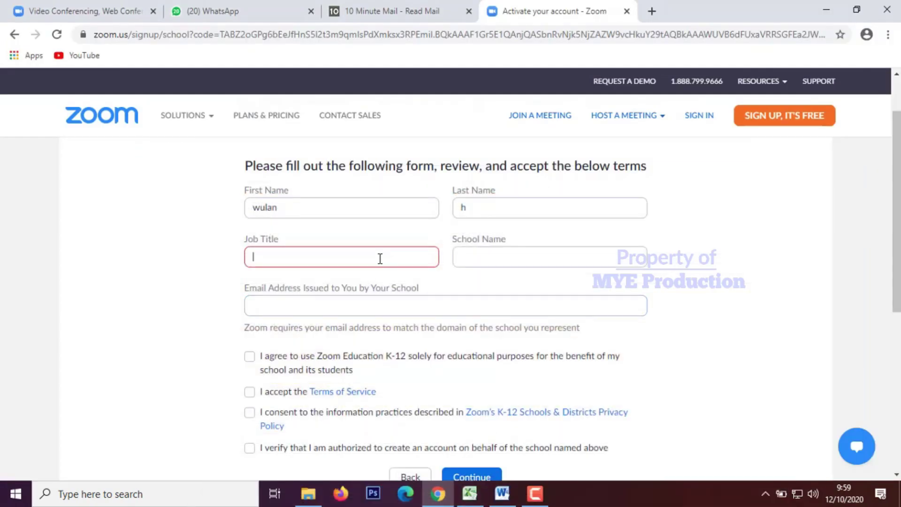
key("ctrl+v")
left_click(496, 258)
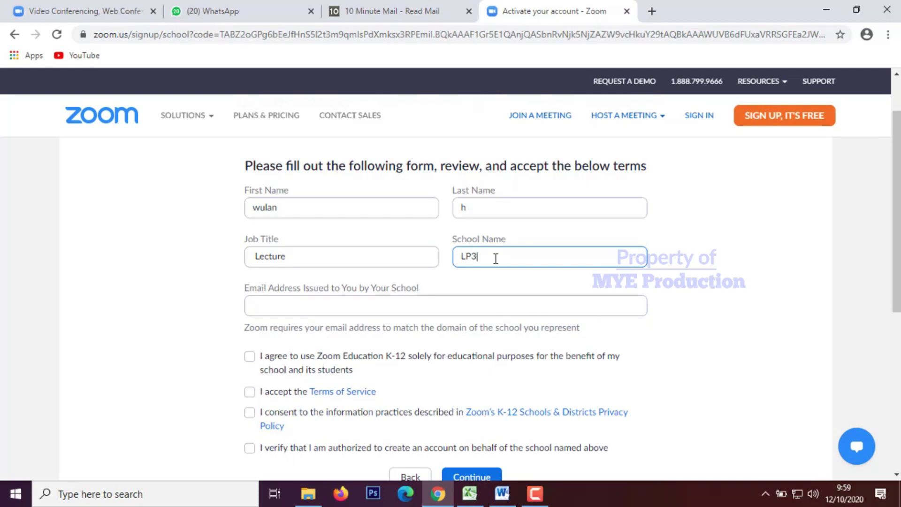
Step: Copy the temporary address from 10 Minute Mail and paste it into the Zoom form's school email field
left_click(418, 305)
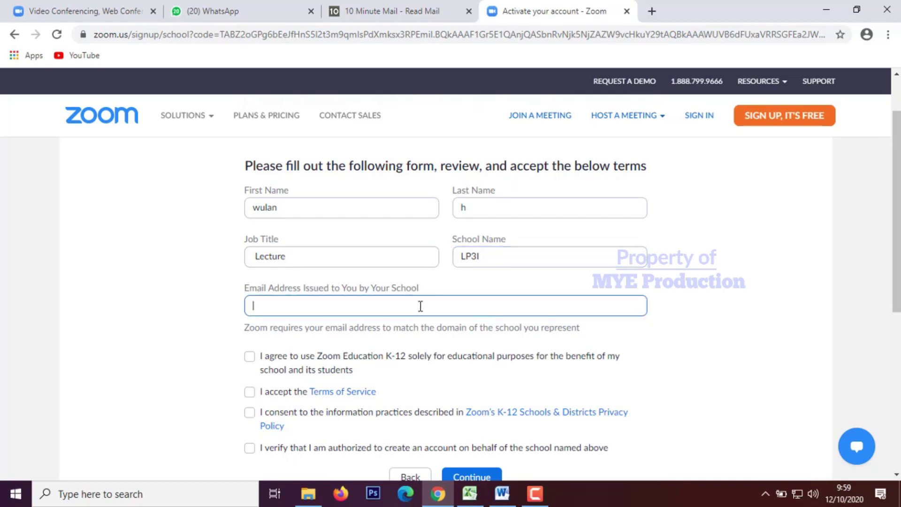
left_click(413, 11)
scroll(420, 254, "up", 7)
scroll(421, 245, "up", 8)
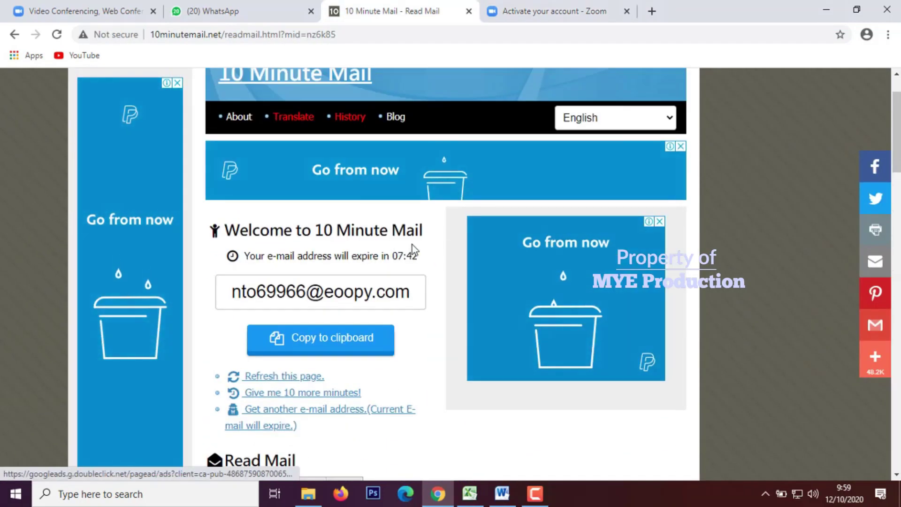
left_click(373, 344)
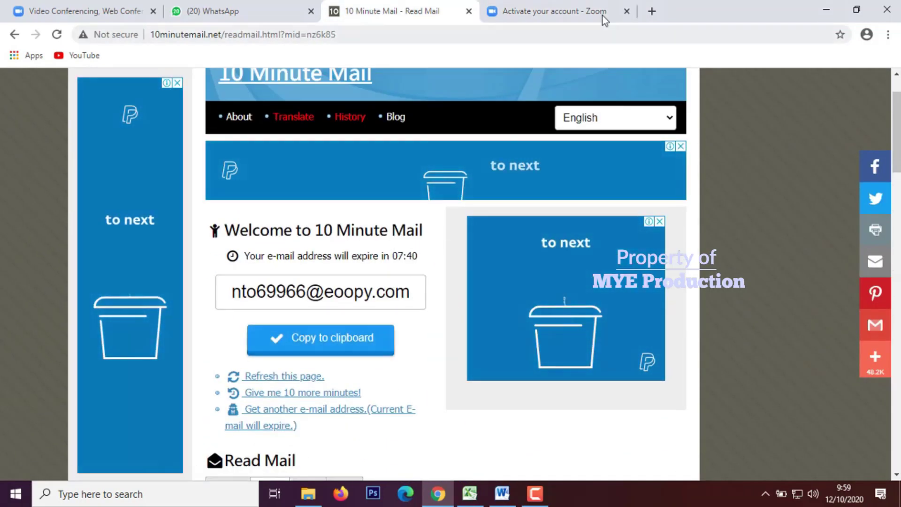
left_click(558, 15)
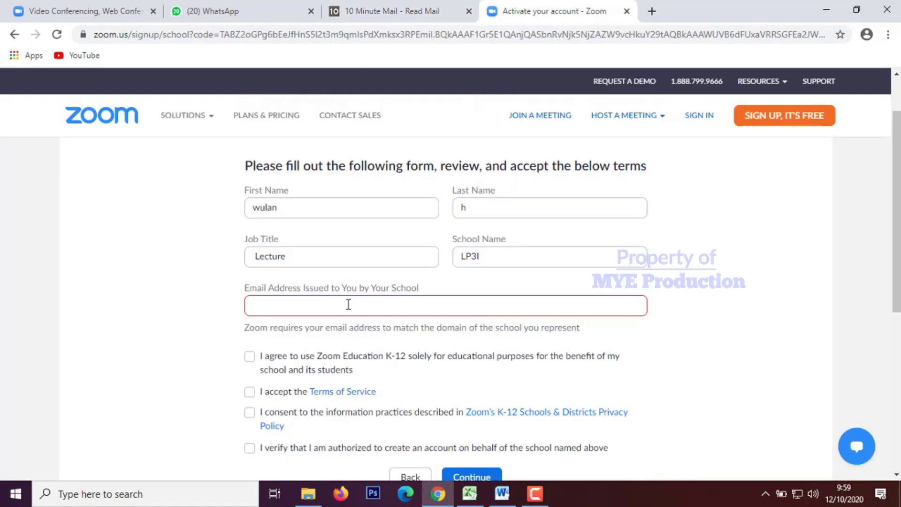
left_click(348, 305)
key("ctrl+v")
Step: Accept all four agreement statements on the school sign-up form, review the entries and continue to the account info
left_click(250, 358)
left_click(254, 392)
left_click(250, 413)
left_click(249, 448)
scroll(338, 395, "down", 2)
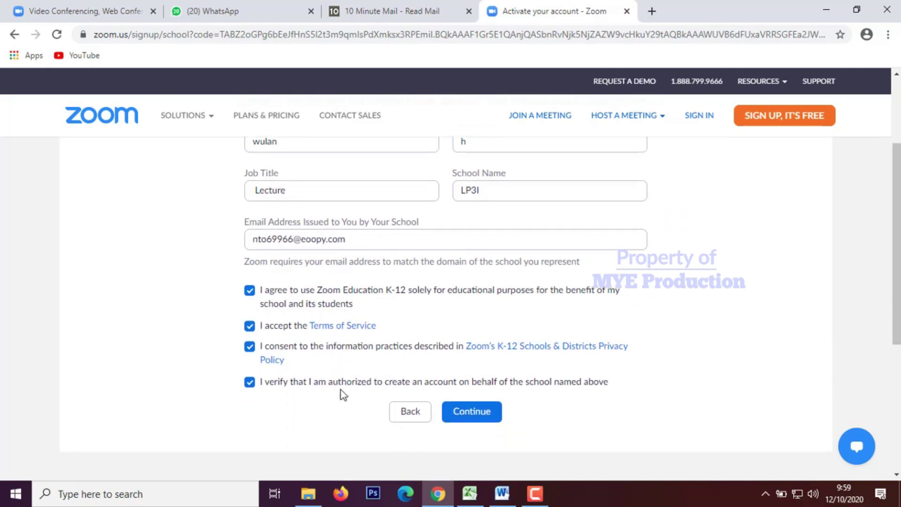
scroll(343, 394, "up", 3)
scroll(476, 282, "down", 1)
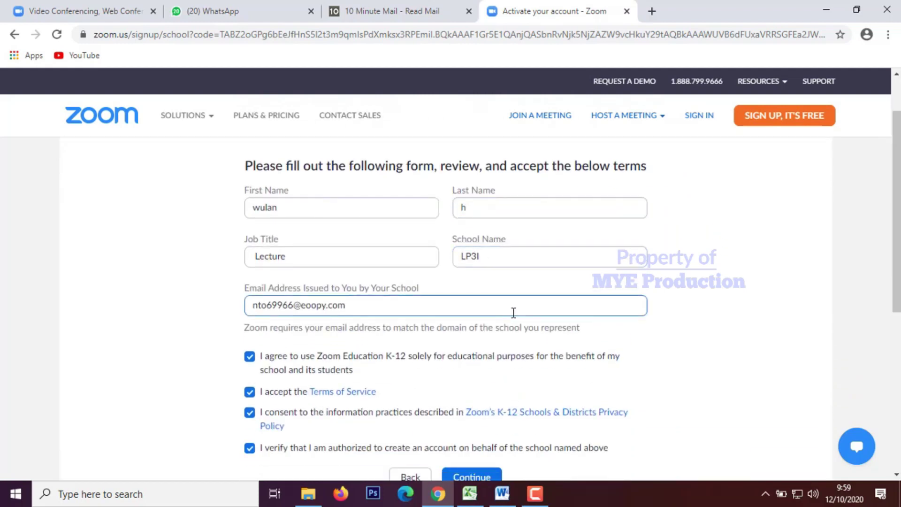
scroll(499, 322, "down", 1)
scroll(489, 363, "up", 1)
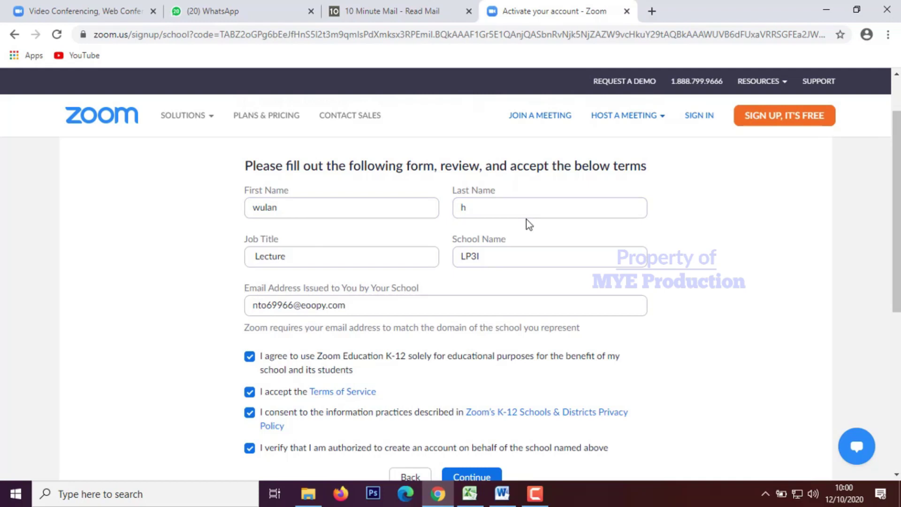
scroll(526, 224, "down", 1)
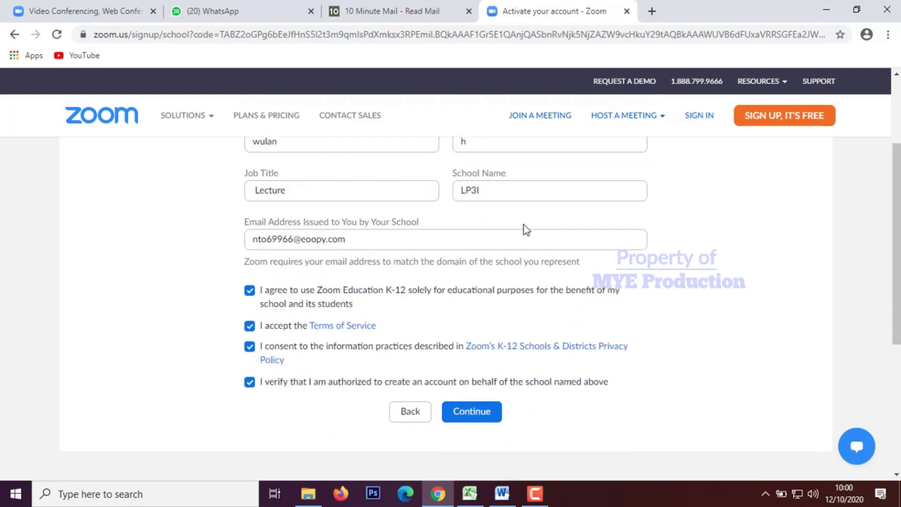
left_click(487, 414)
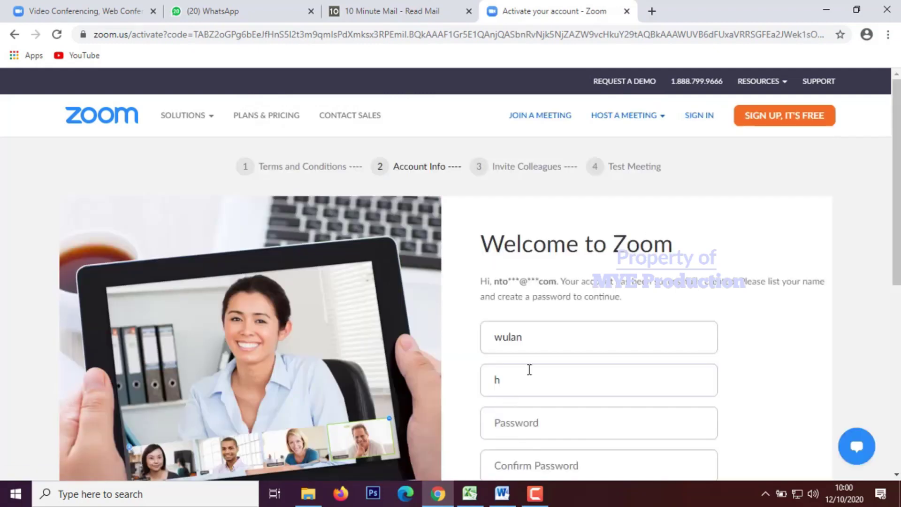
Step: Switch to the Excel schedule and copy the account password from cell G52
scroll(530, 369, "down", 1)
scroll(533, 369, "down", 1)
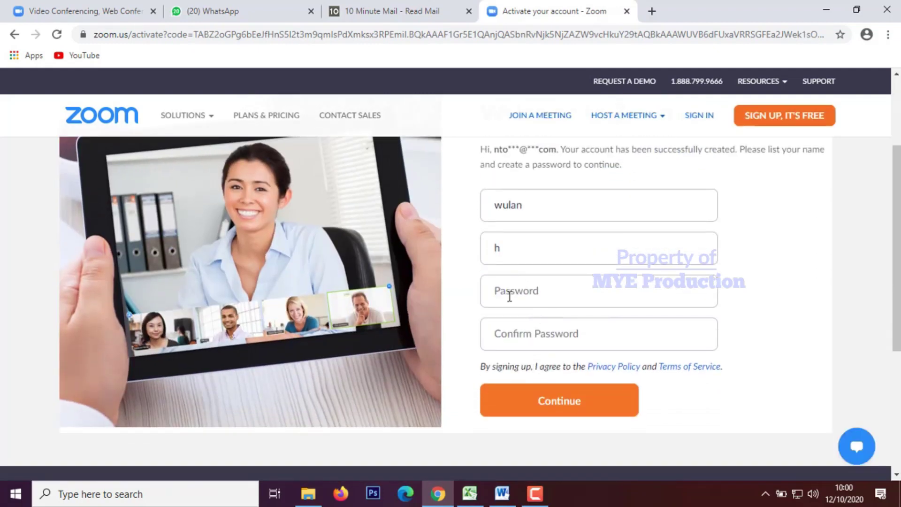
scroll(517, 300, "up", 1)
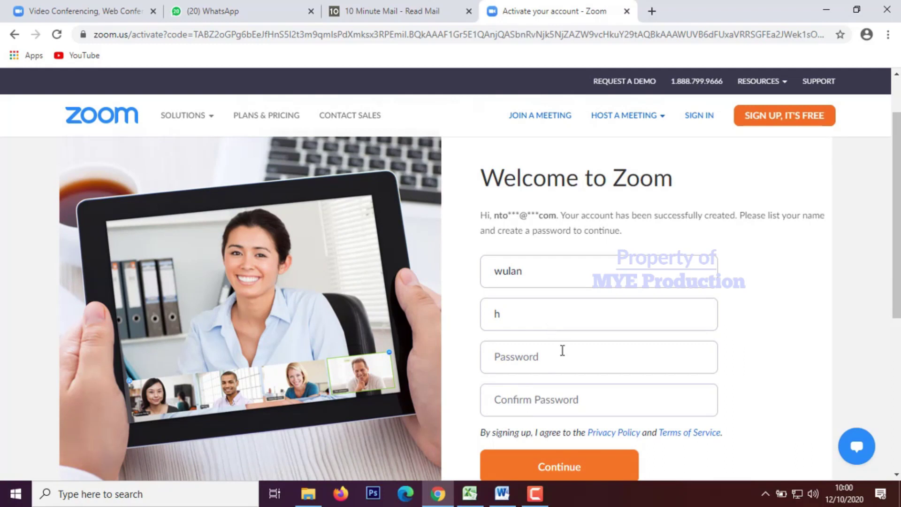
scroll(560, 349, "down", 1)
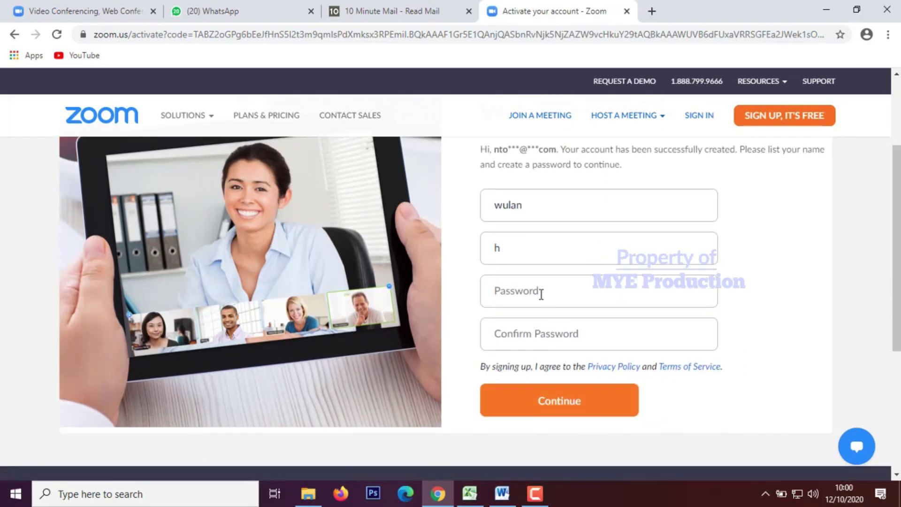
left_click(469, 493)
left_click(405, 313)
left_click(422, 204)
left_click_drag(221, 98, 153, 100)
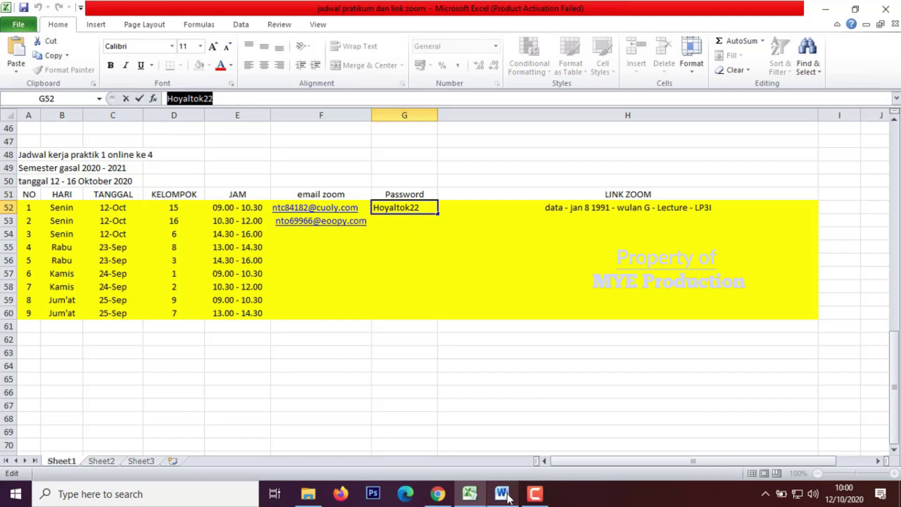
Step: Return to Zoom's sign-up page in Chrome, paste the account password into the password and confirmation fields, and continue
left_click(438, 494)
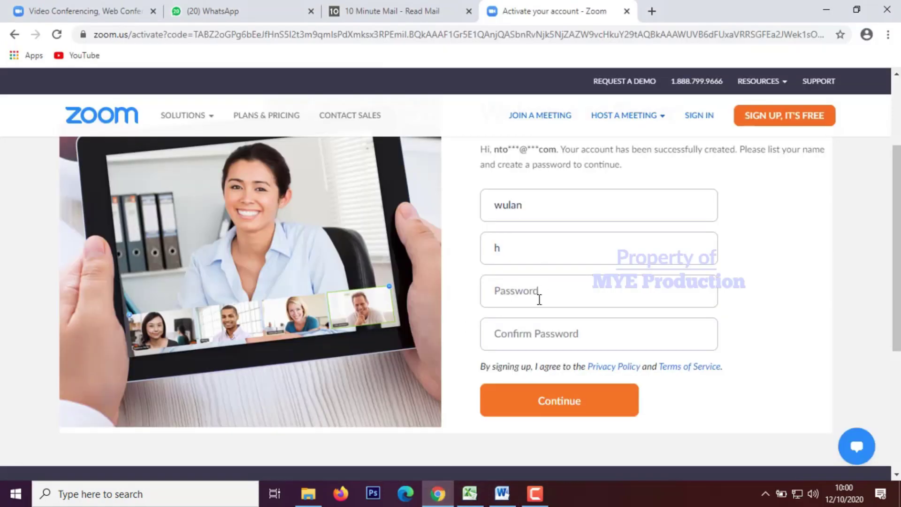
left_click(540, 296)
key("ctrl+v")
scroll(553, 319, "down", 1)
left_click(571, 346)
key("ctrl+v")
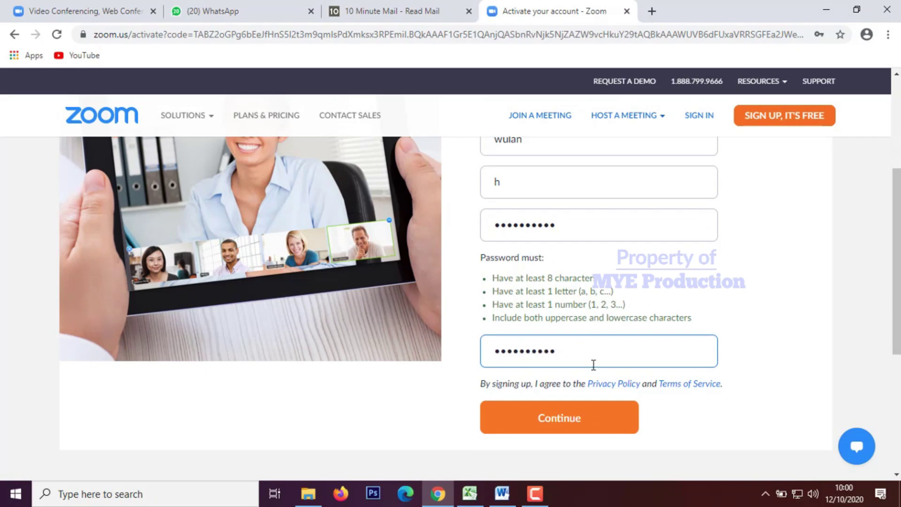
scroll(594, 366, "up", 5)
scroll(595, 365, "down", 5)
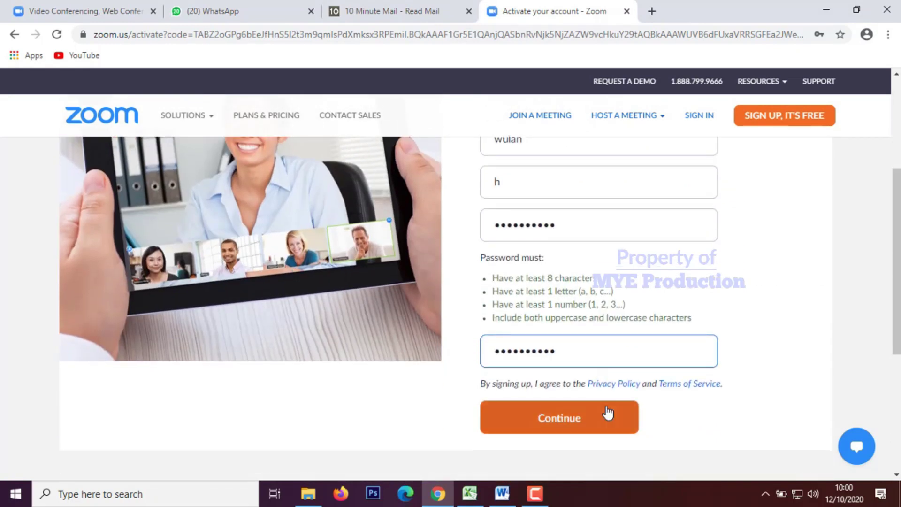
scroll(608, 410, "up", 1)
scroll(605, 422, "down", 1)
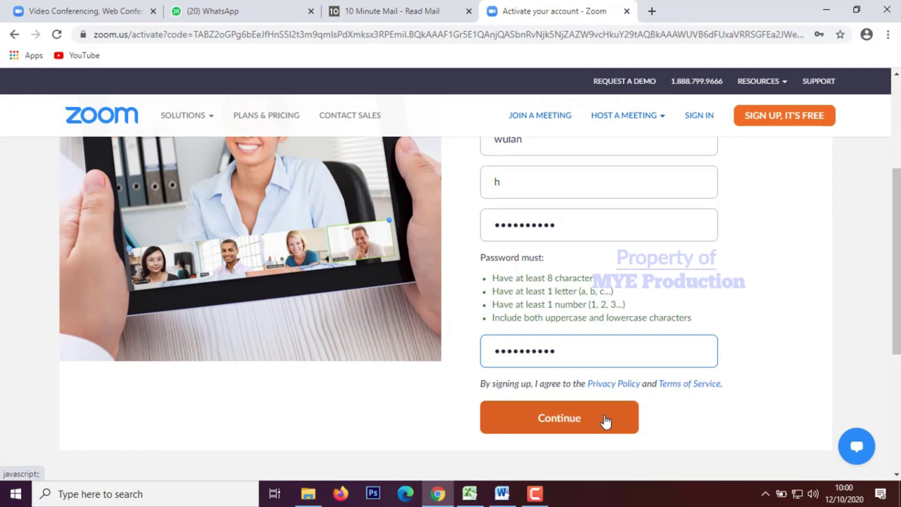
left_click(605, 420)
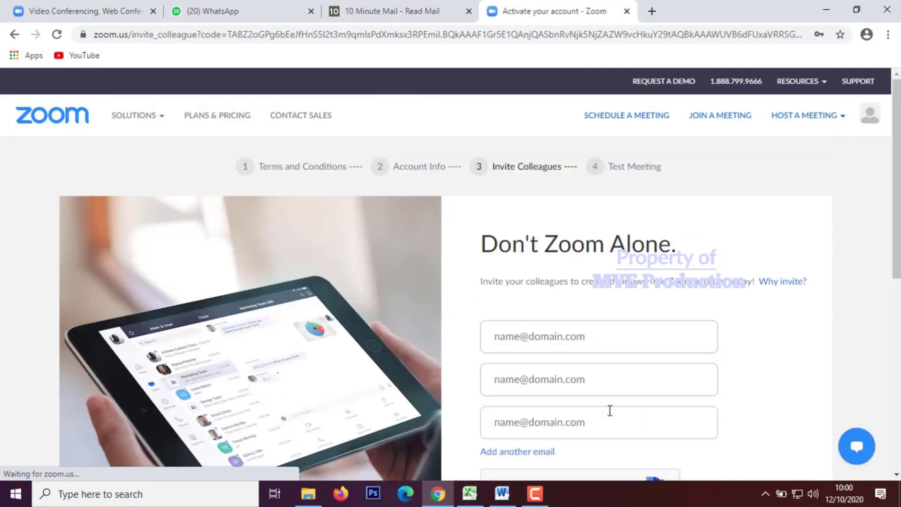
Step: Skip inviting colleagues in the Zoom account setup and open the form for scheduling a meeting
scroll(592, 371, "down", 3)
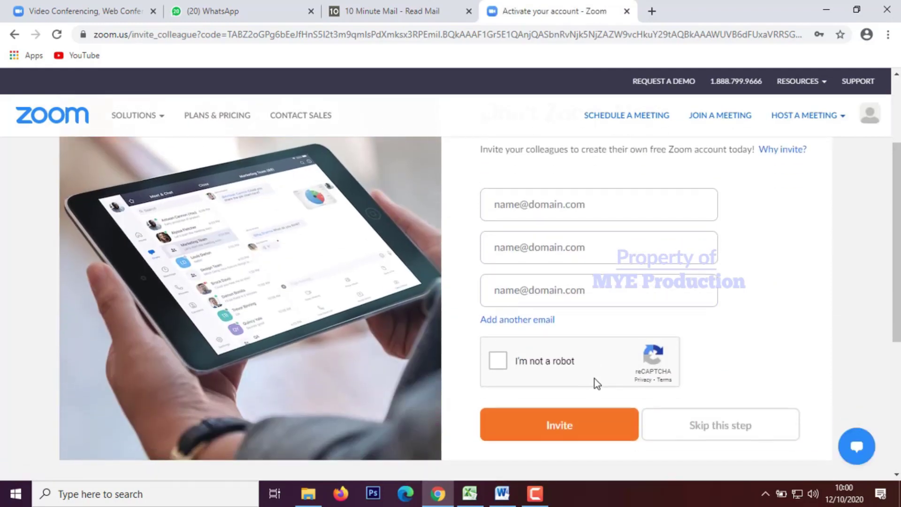
scroll(593, 375, "up", 1)
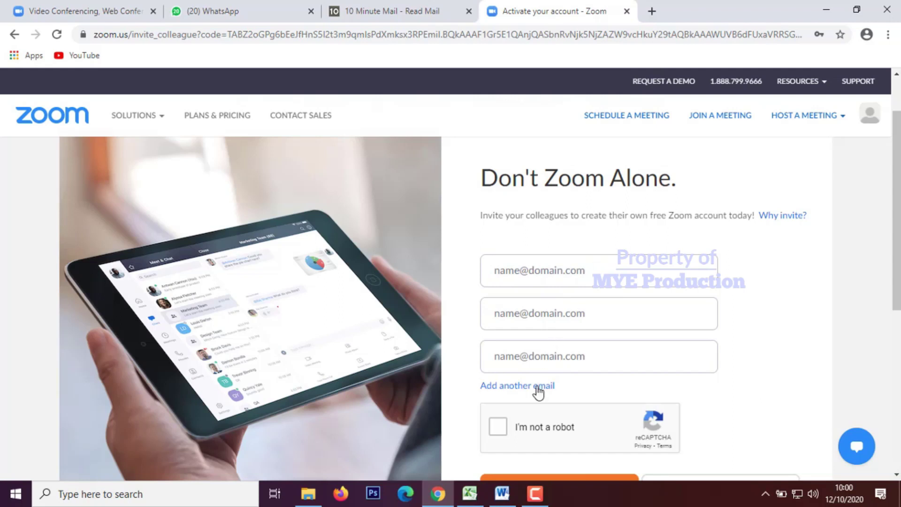
scroll(538, 392, "down", 1)
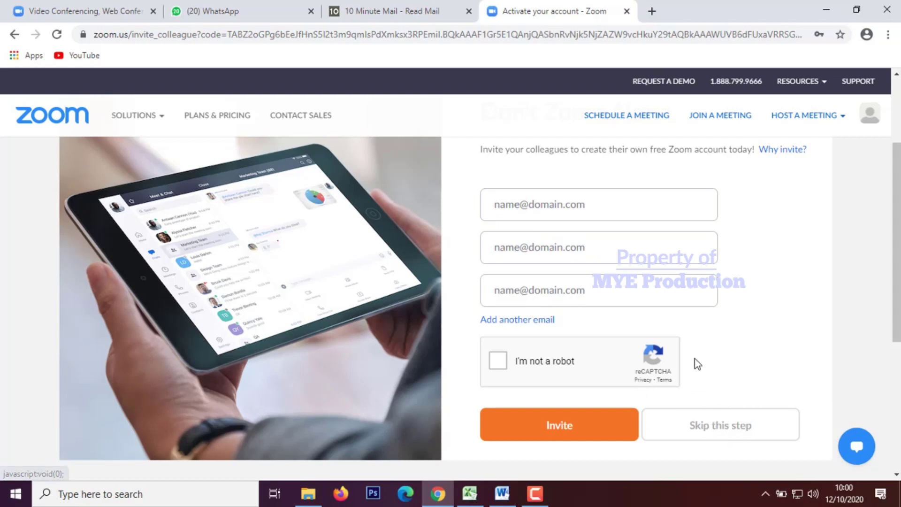
scroll(627, 370, "up", 1)
scroll(646, 372, "down", 1)
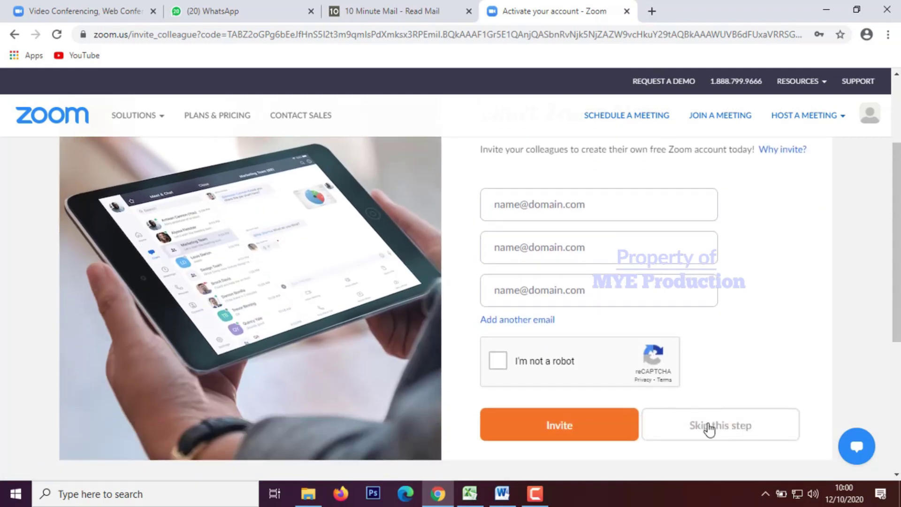
left_click(717, 431)
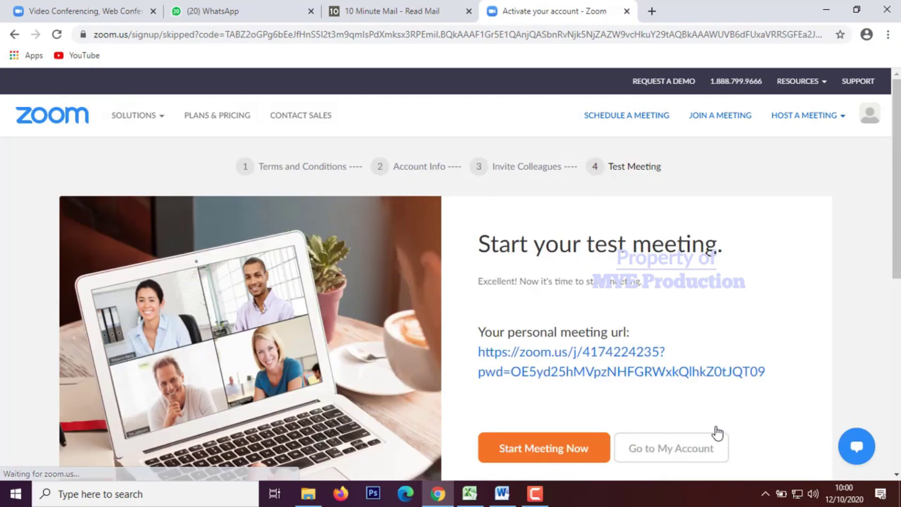
scroll(699, 416, "down", 1)
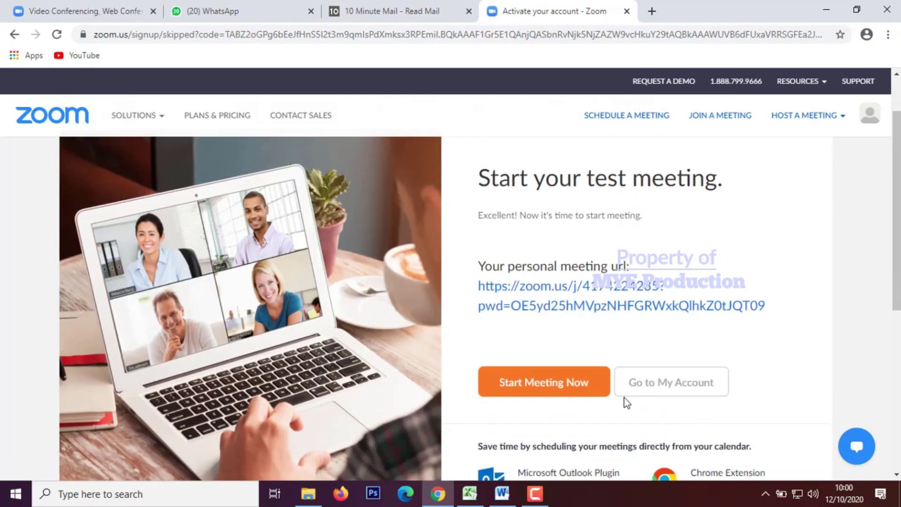
left_click(624, 121)
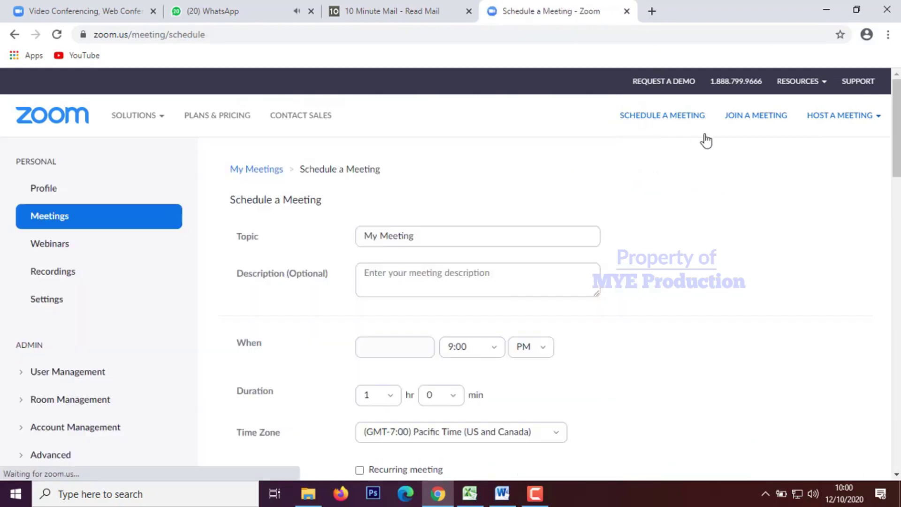
Step: Switch to the Excel schedule, leave the editing of cell G52, and return to Zoom in Chrome
left_click(469, 493)
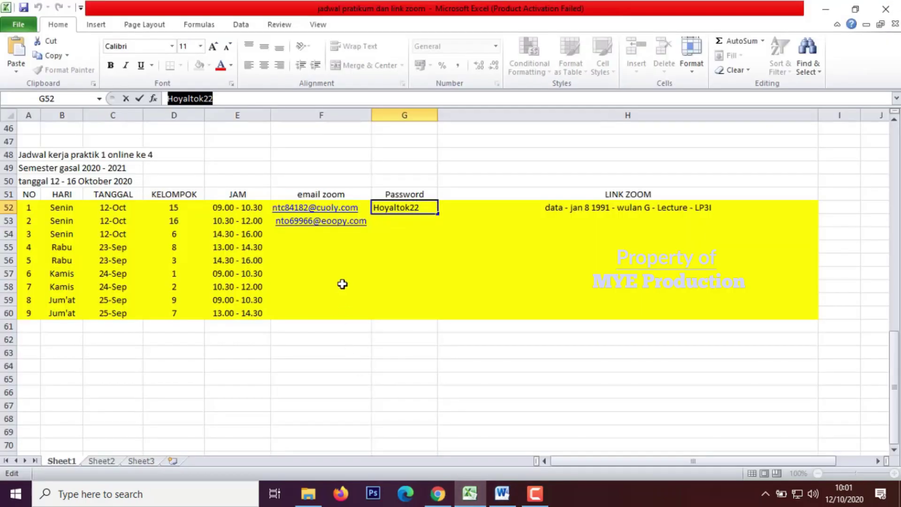
left_click(334, 274)
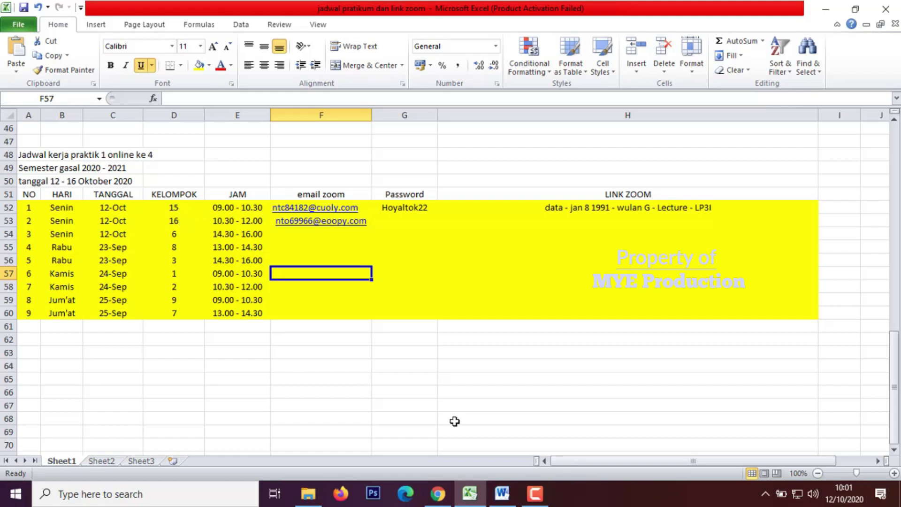
left_click(438, 494)
Step: Set the meeting topic to "Pratikum online pertemuan ke 4 kelompok 16", based on the suggested group 16 topic
left_click(459, 288)
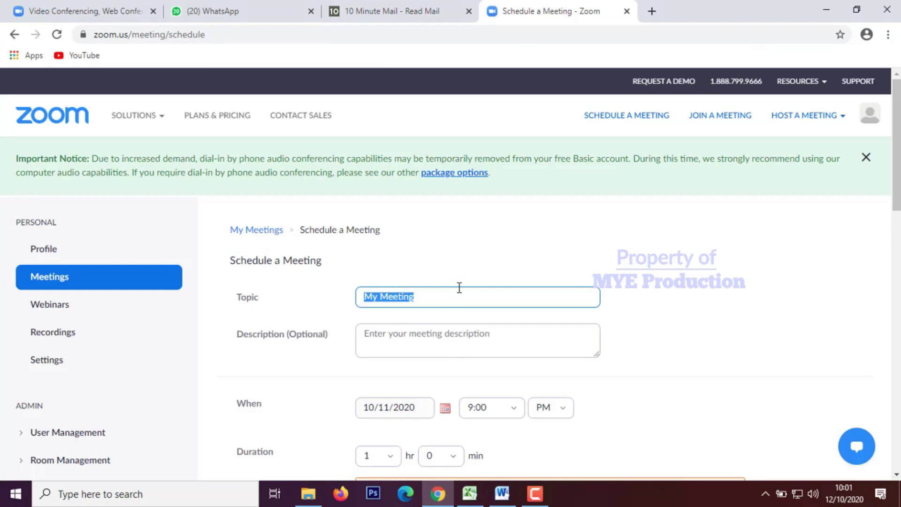
key("BackSpace")
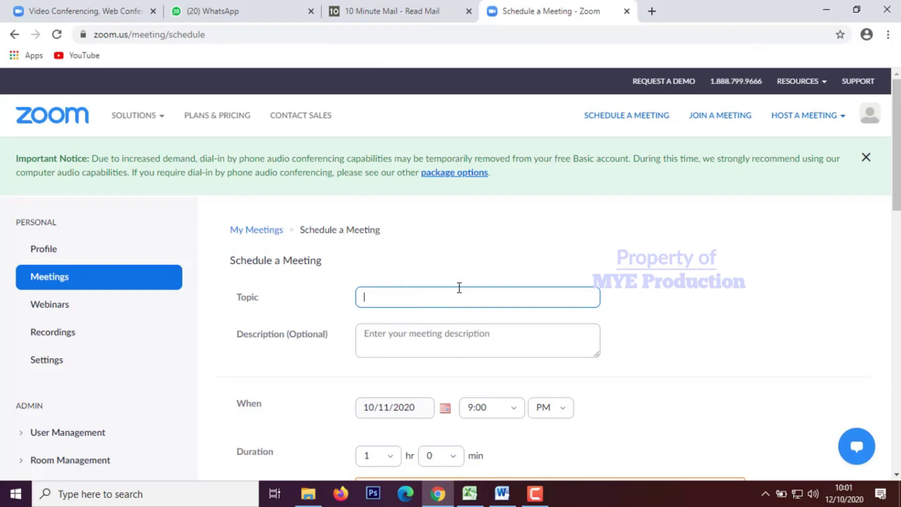
type("Pratikum Online kelompok 2")
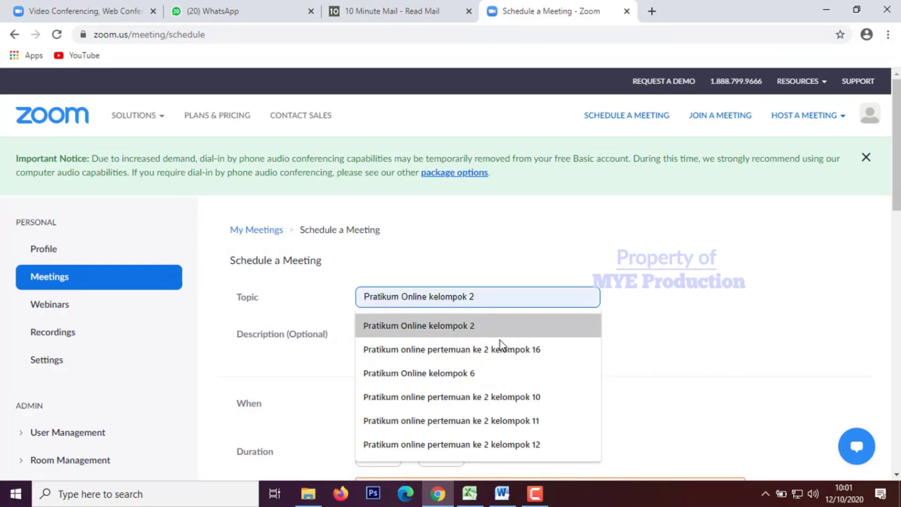
left_click(506, 350)
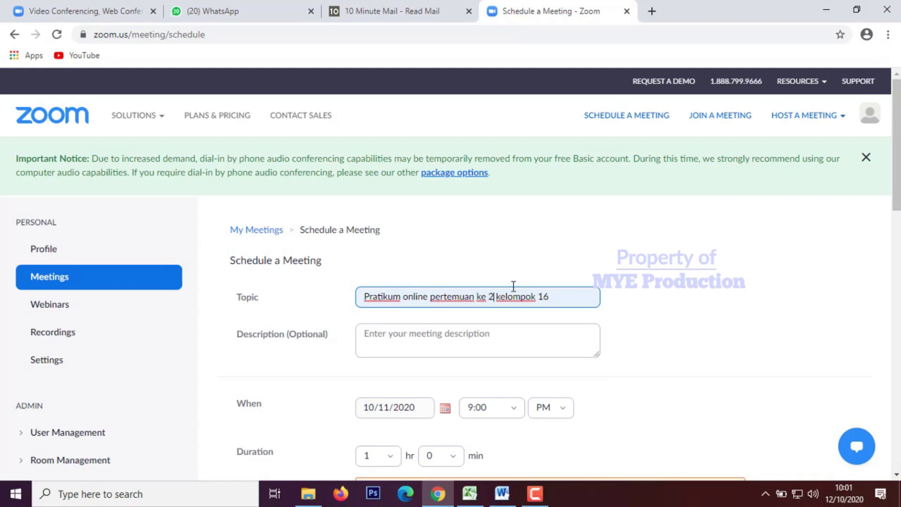
key("BackSpace")
type("4")
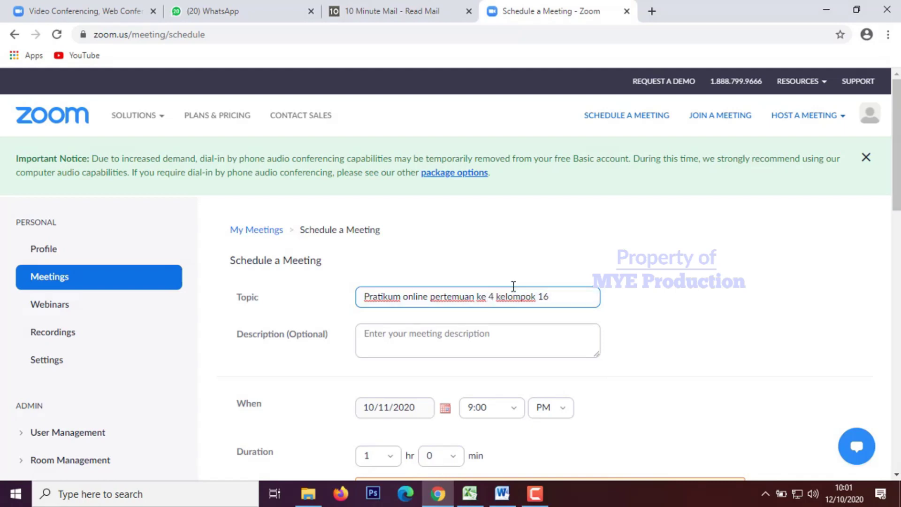
left_click(538, 327)
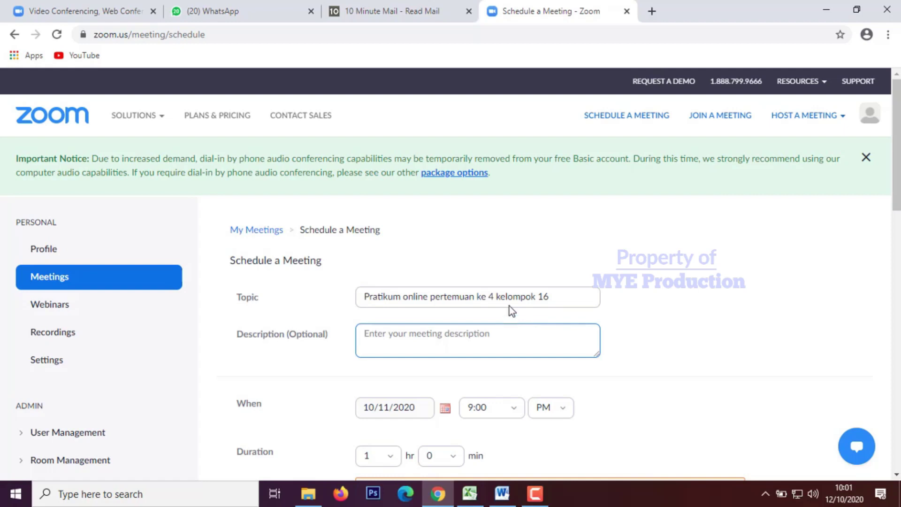
Step: Check the temporary address in 10 Minute Mail and return to the Zoom meeting form
left_click(435, 15)
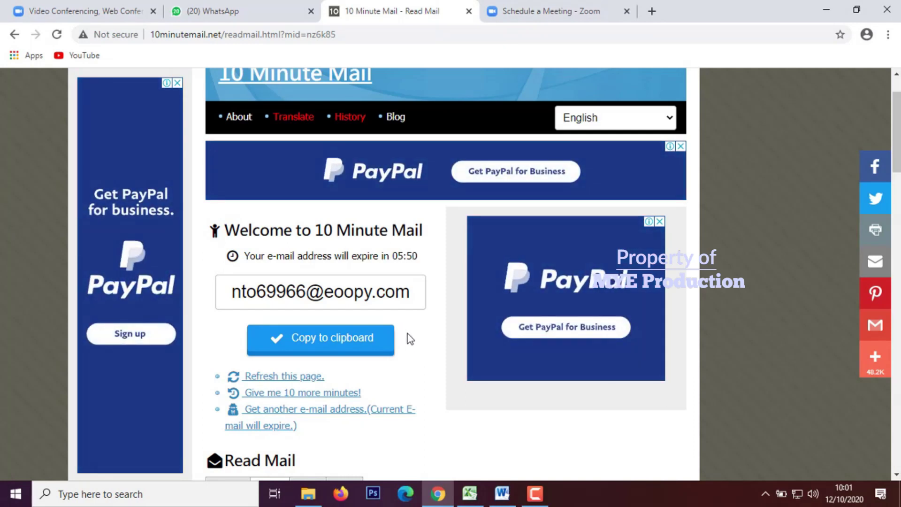
left_click(391, 346)
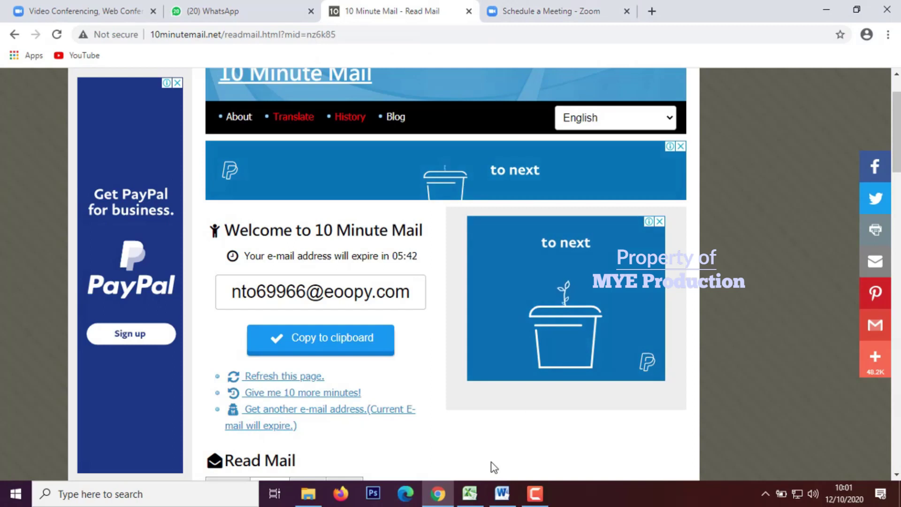
left_click(551, 10)
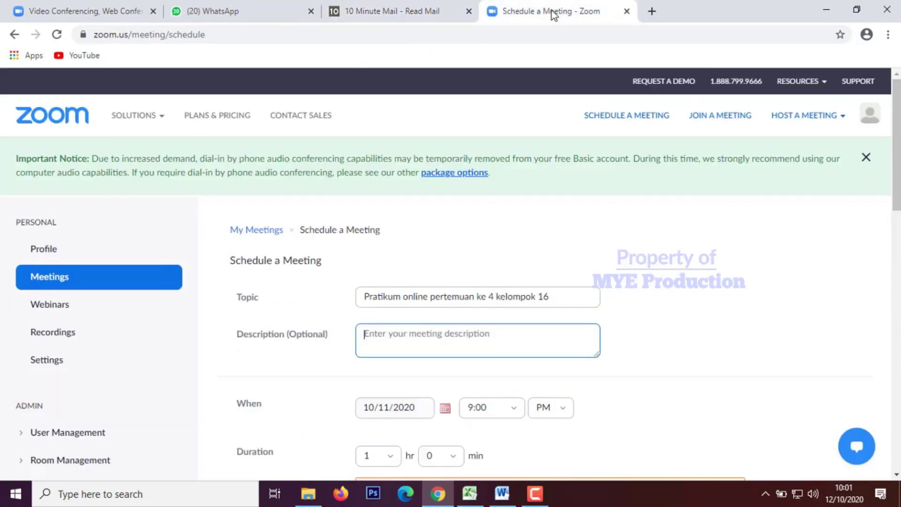
Step: Switch to the Excel schedule and copy the account password from cell G52 into G53 for group 16
left_click(471, 493)
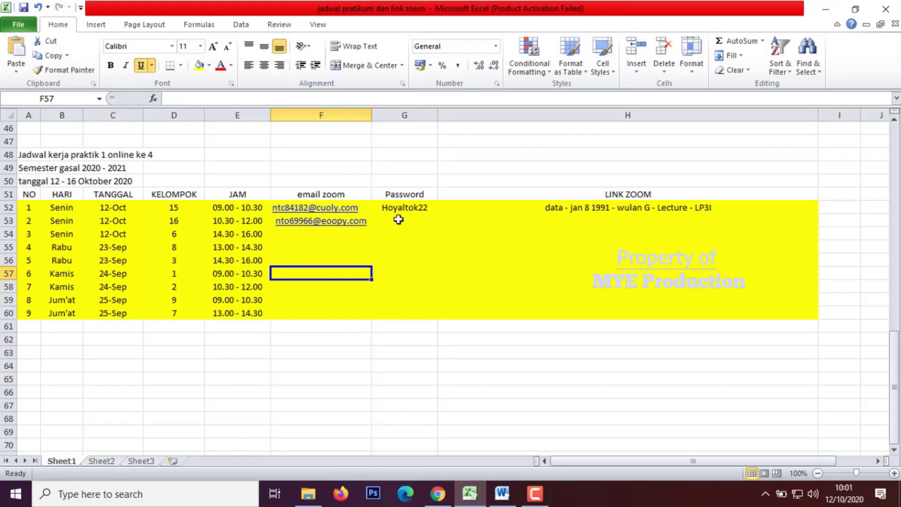
left_click(408, 207)
key("ctrl+c")
left_click(407, 221)
key("ctrl+v")
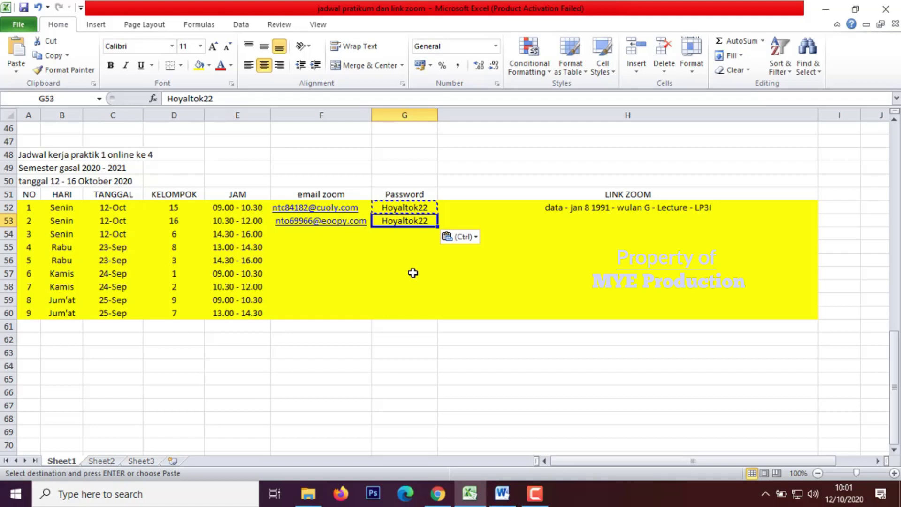
key("Escape")
left_click(413, 273)
Step: Copy the registration data note from cell H52 into H53
left_click(585, 210)
key("ctrl+c")
left_click(588, 223)
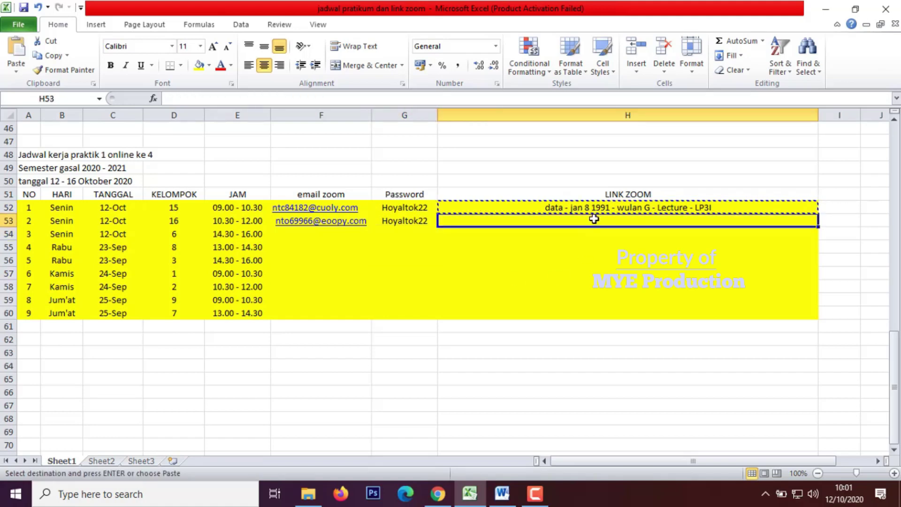
key("ctrl+v")
key("Escape")
Step: Update the note in cell H53 with the birth day and name initial used for group 16's account
double_click(593, 221)
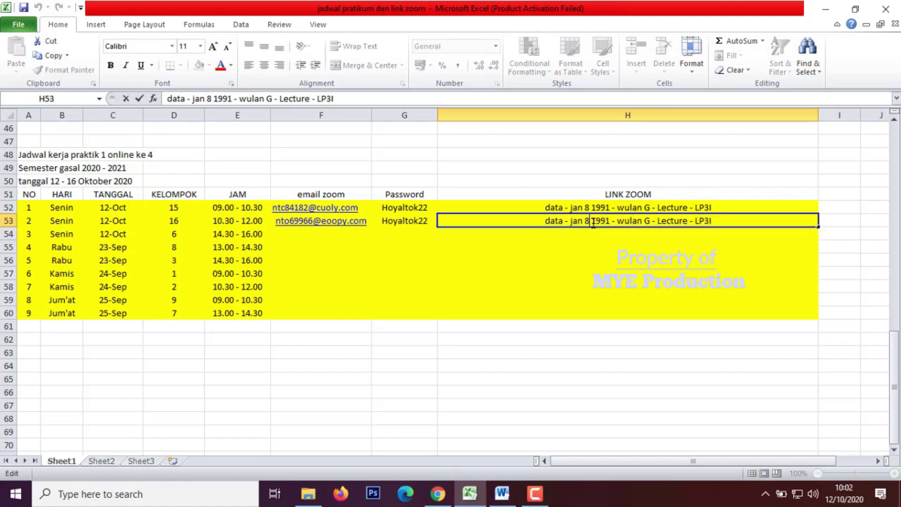
key("BackSpace")
type("9")
key("BackSpace")
type("H")
left_click(614, 262)
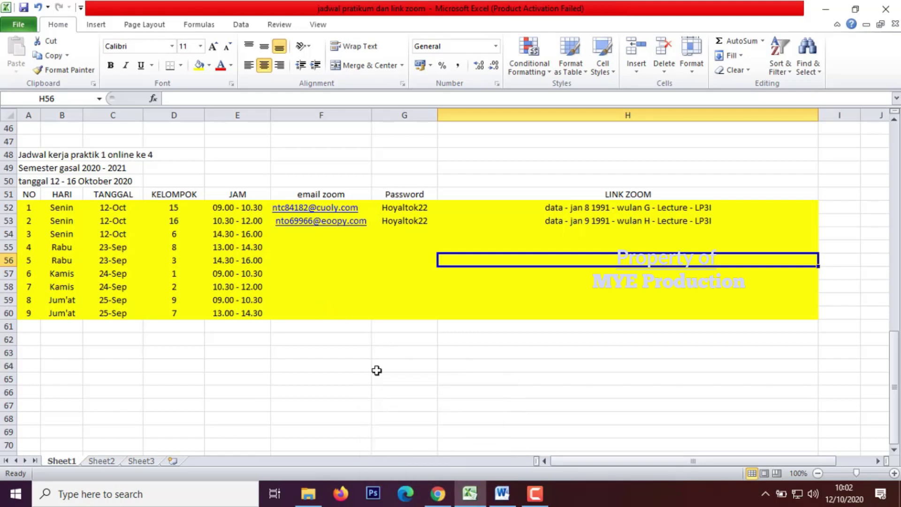
Step: Return to Zoom's meeting form in Chrome and set the meeting date to 10/12/2020
left_click(438, 494)
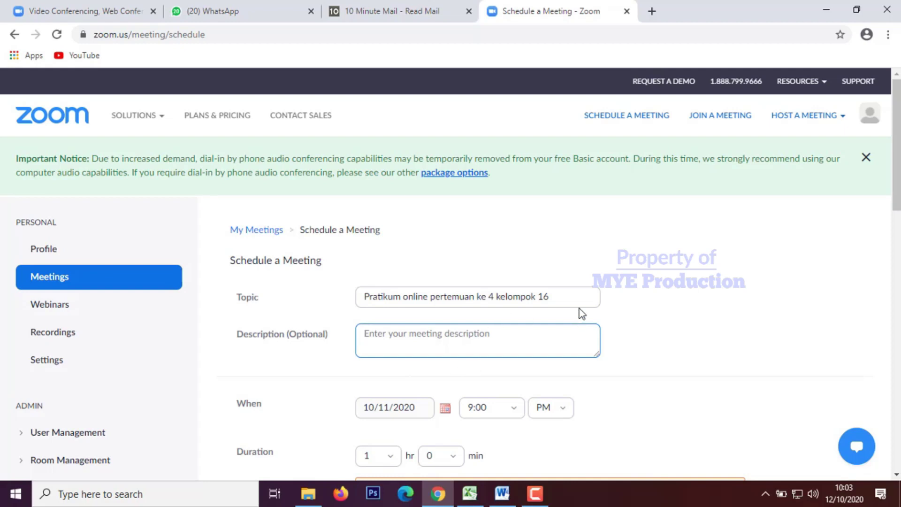
scroll(585, 312, "down", 1)
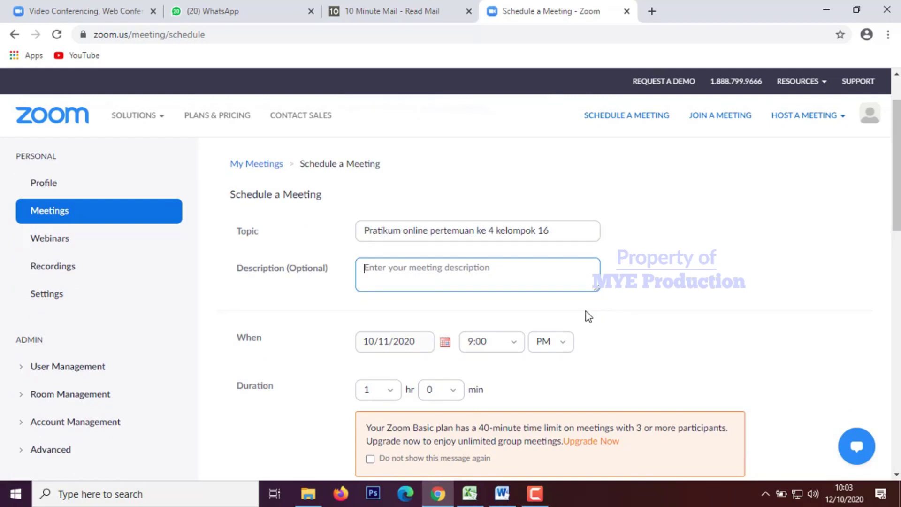
scroll(589, 314, "up", 1)
scroll(589, 317, "up", 1)
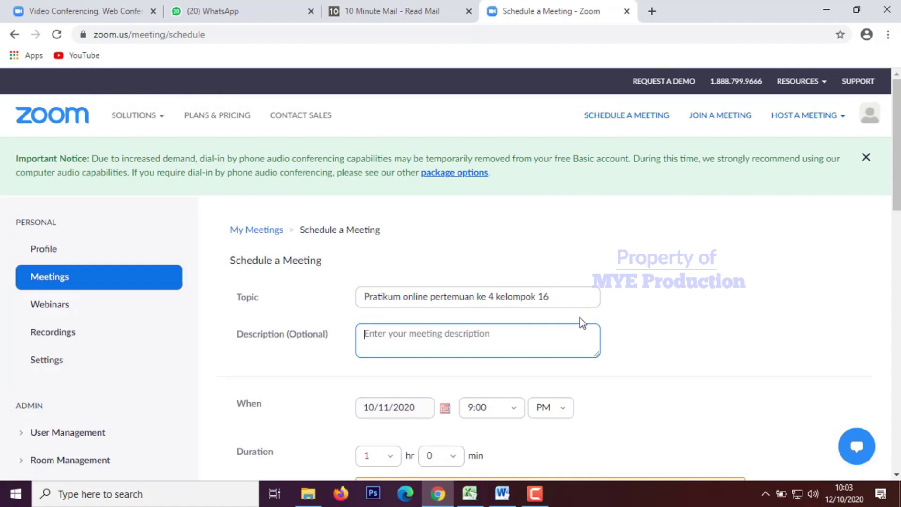
scroll(579, 317, "down", 1)
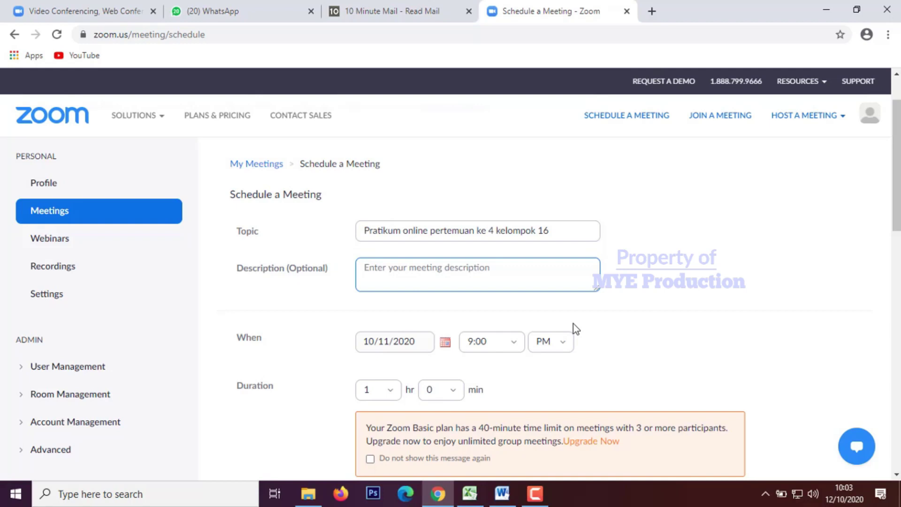
scroll(576, 329, "down", 1)
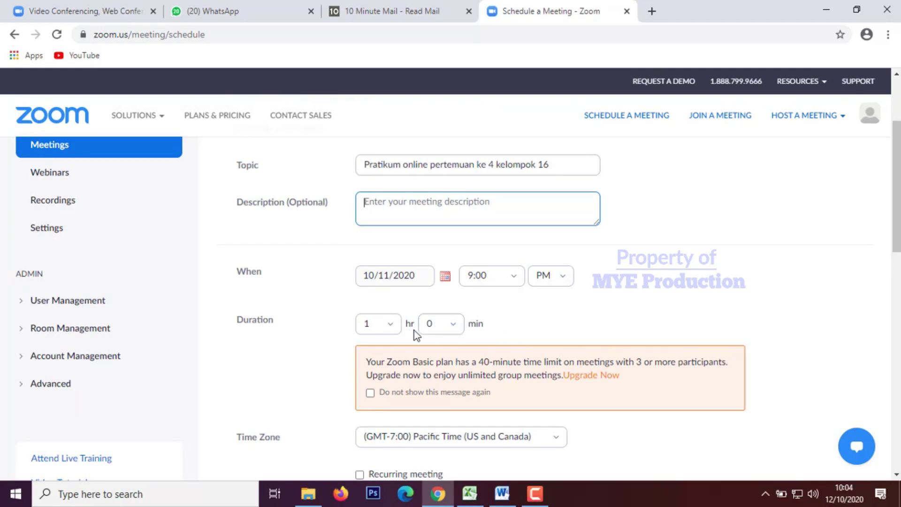
scroll(419, 332, "up", 1)
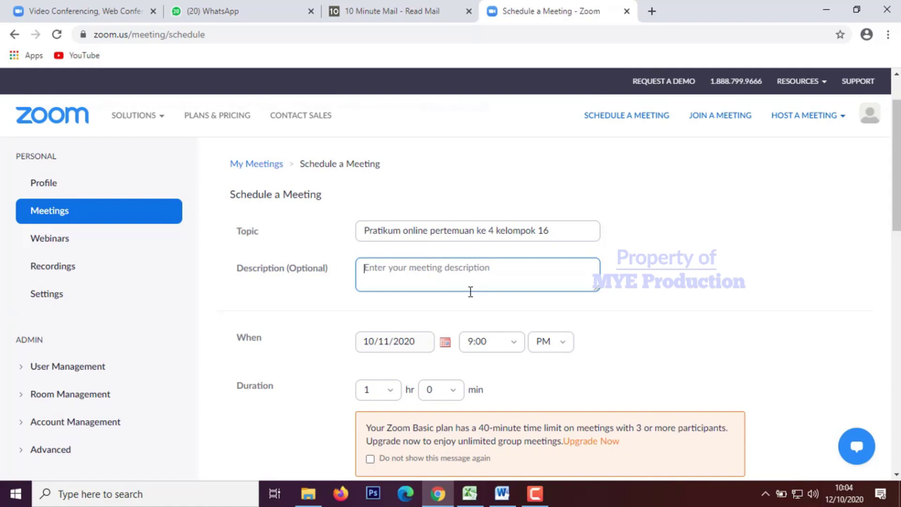
left_click(446, 343)
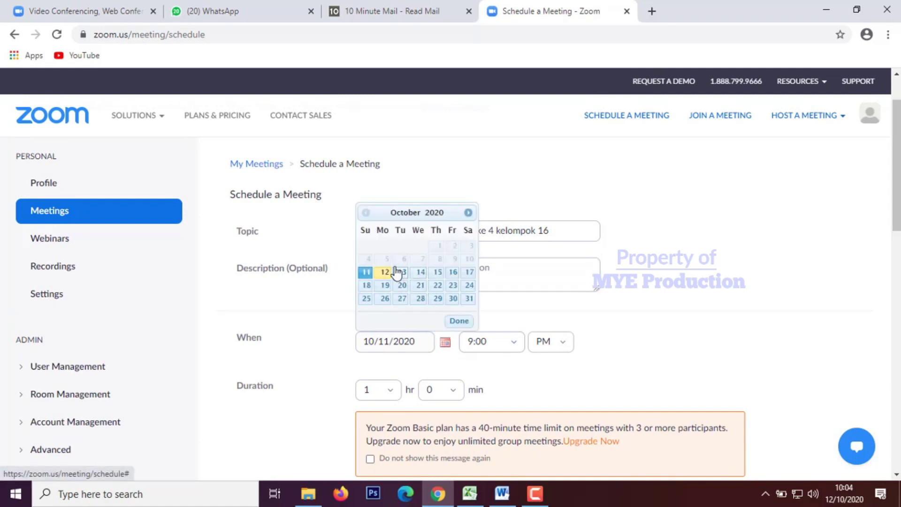
left_click(385, 274)
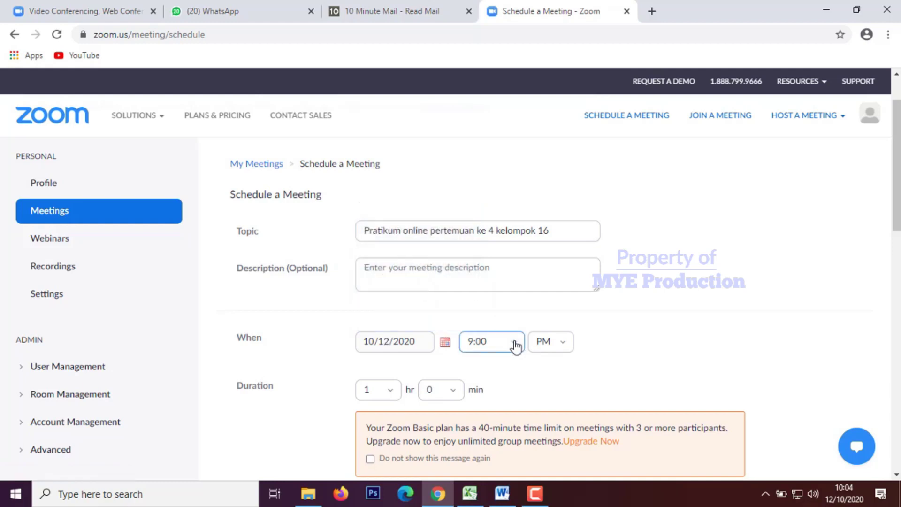
Step: Set the meeting's start time to 10:30 AM
left_click(516, 346)
scroll(503, 249, "down", 5)
scroll(492, 280, "down", 1)
left_click(492, 267)
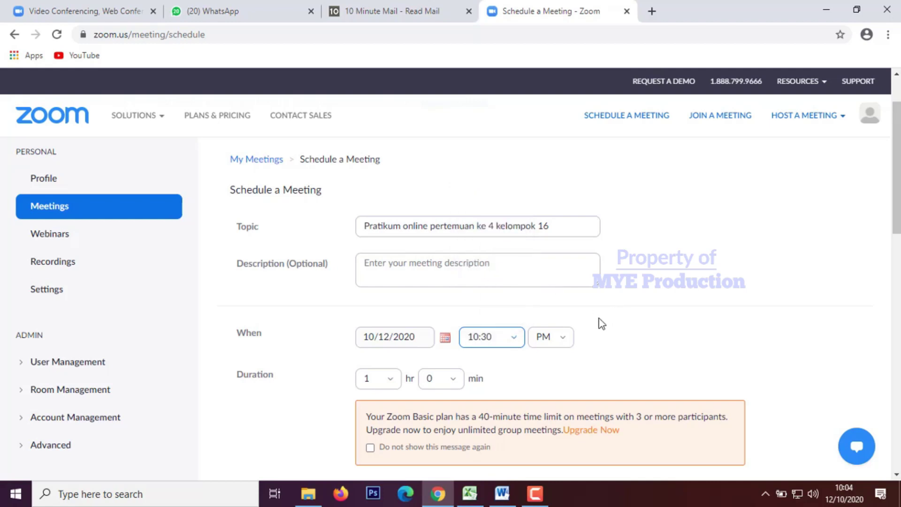
left_click(565, 338)
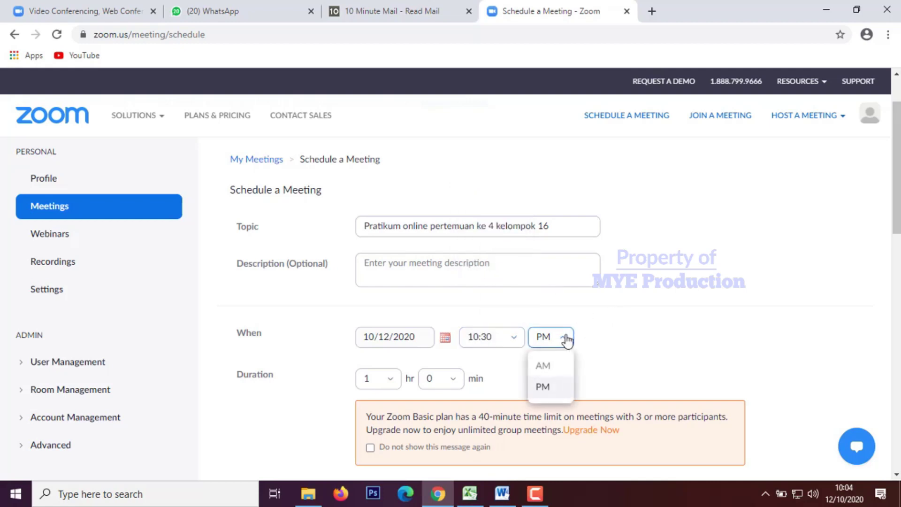
left_click(559, 368)
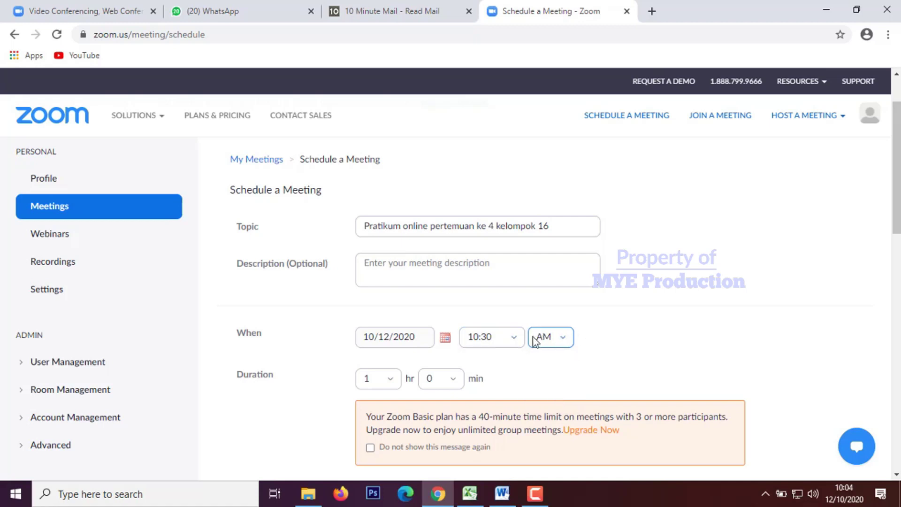
scroll(521, 356, "down", 1)
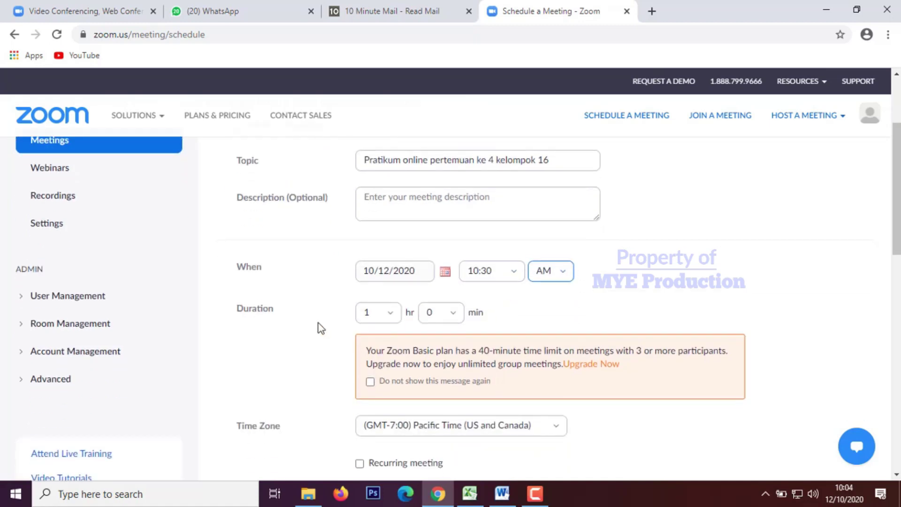
Step: Set the meeting's duration to 2 hours and its time zone to (GMT+7:00) Vietnam
left_click(391, 314)
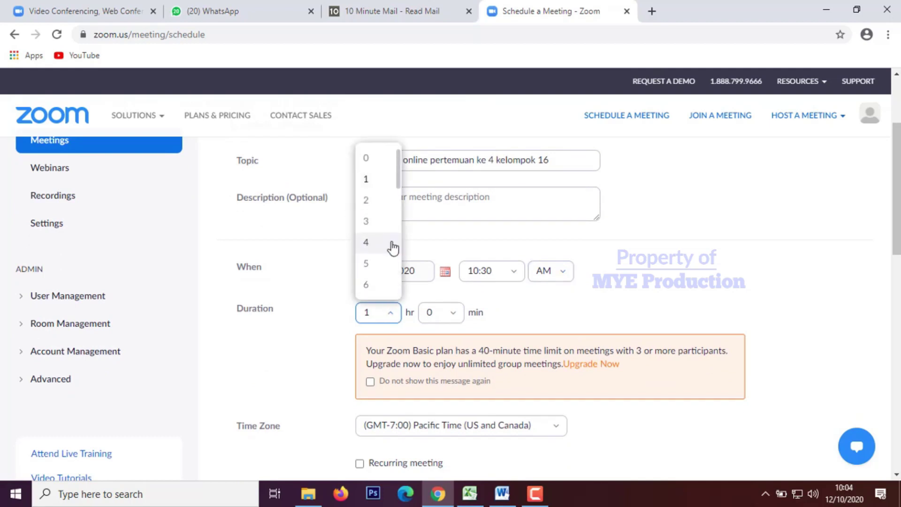
left_click(375, 202)
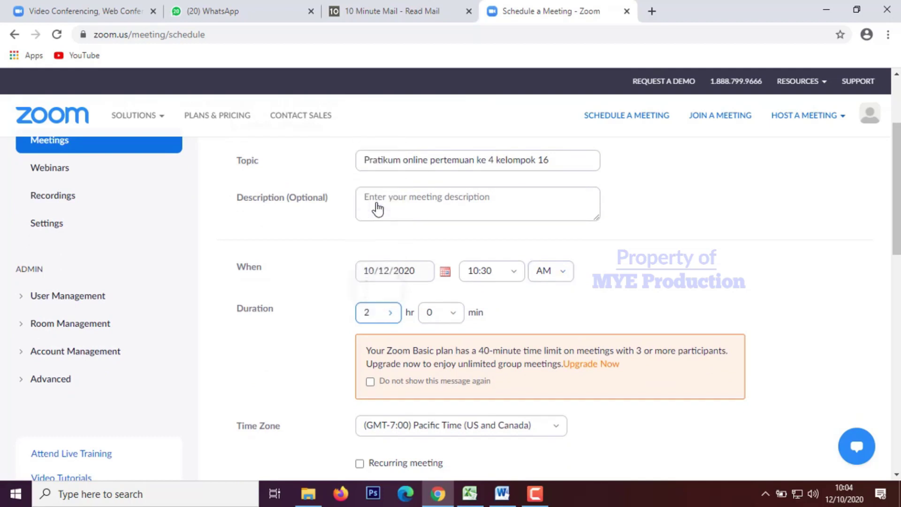
scroll(550, 322, "down", 1)
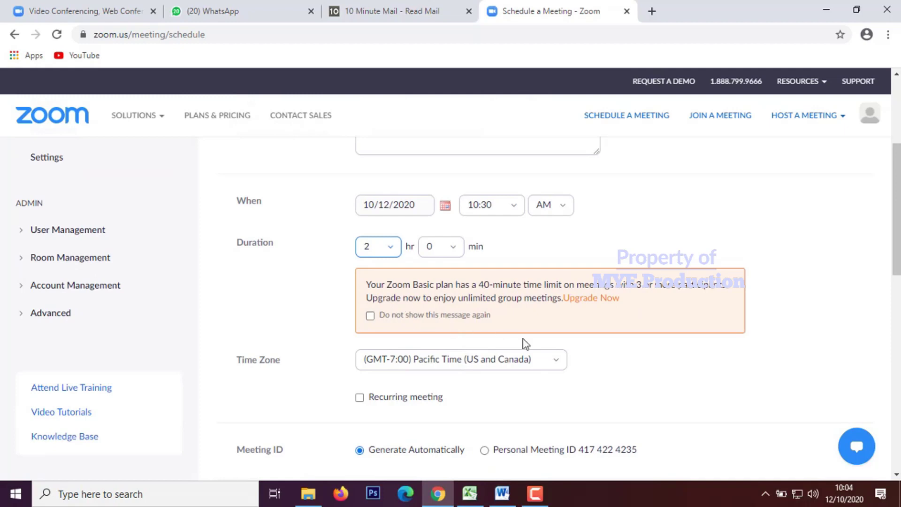
left_click(550, 360)
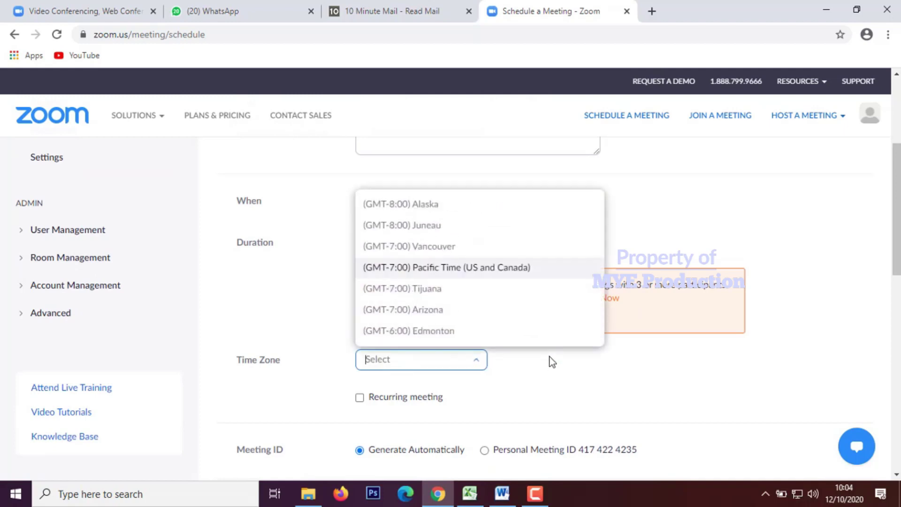
type("V")
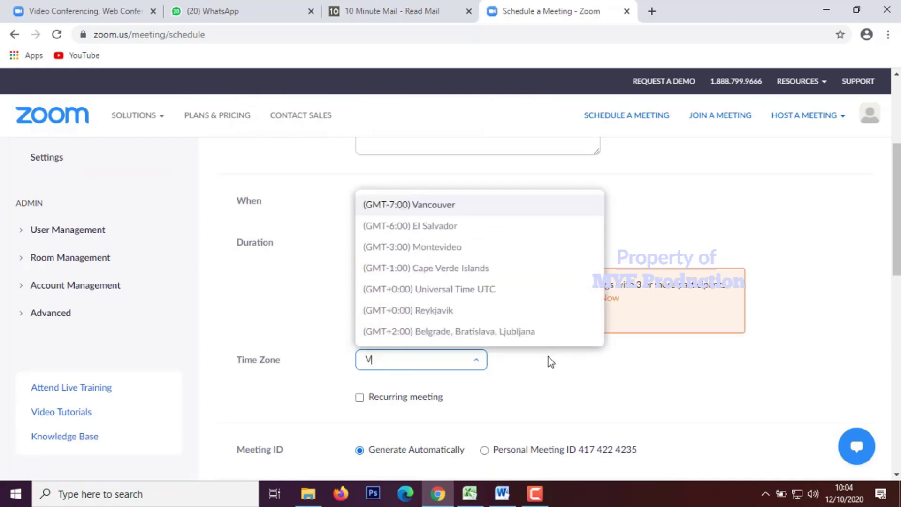
type("I")
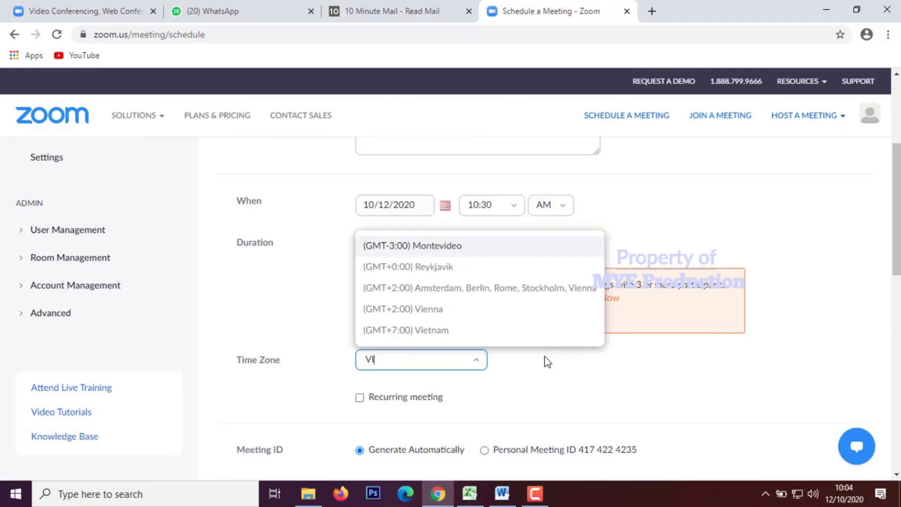
left_click(463, 330)
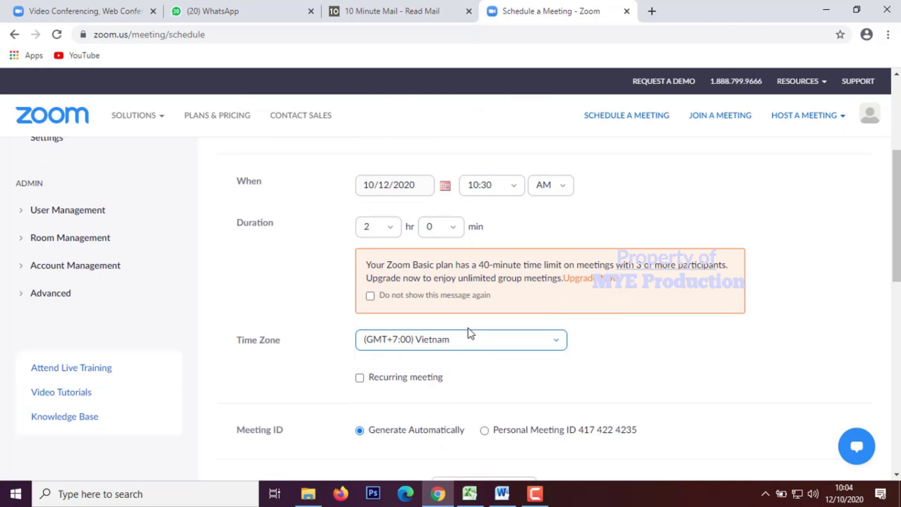
Step: Check the meeting ID, security, video and meeting options, leave them as they are, and save the scheduled meeting
scroll(502, 338, "down", 2)
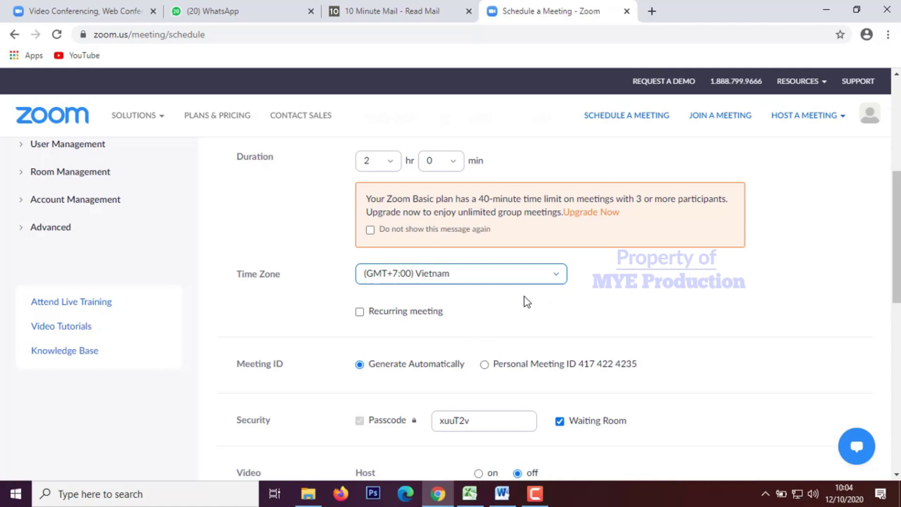
scroll(526, 305, "down", 1)
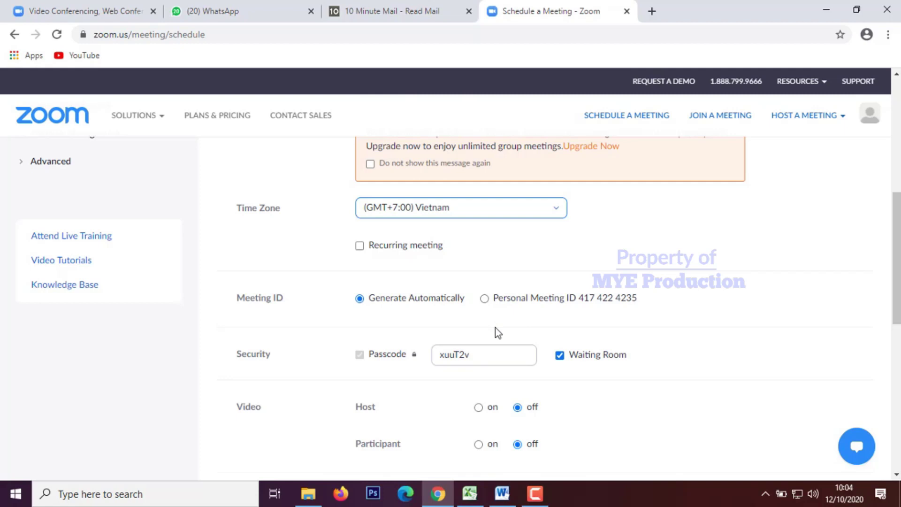
scroll(454, 315, "down", 1)
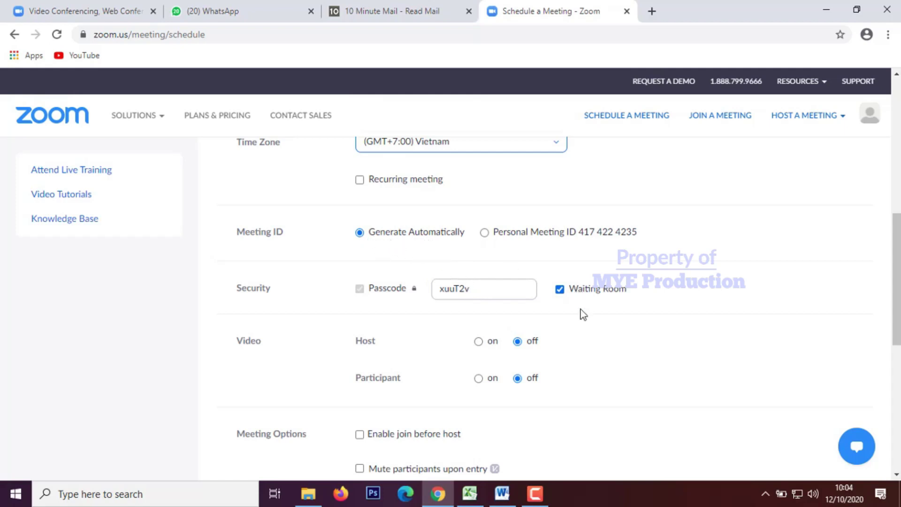
scroll(540, 364, "down", 1)
scroll(457, 357, "down", 1)
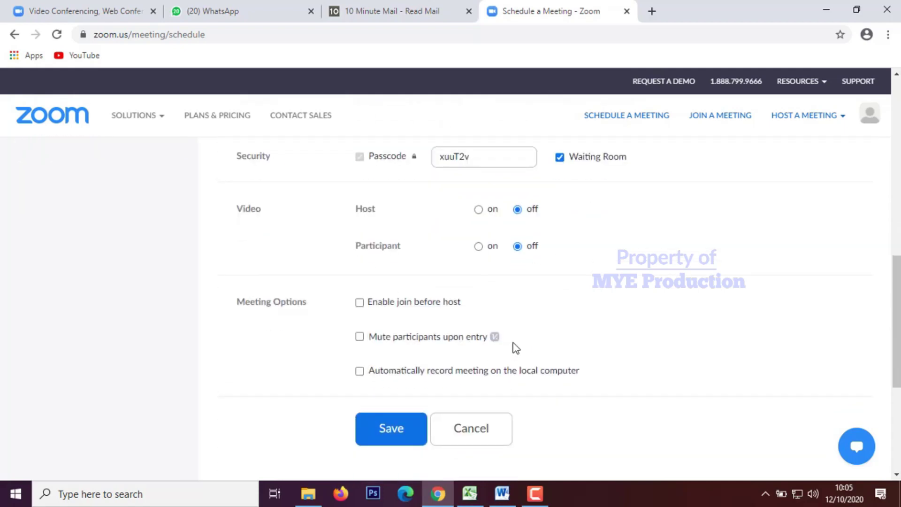
scroll(515, 348, "up", 1)
scroll(518, 346, "down", 1)
left_click(416, 435)
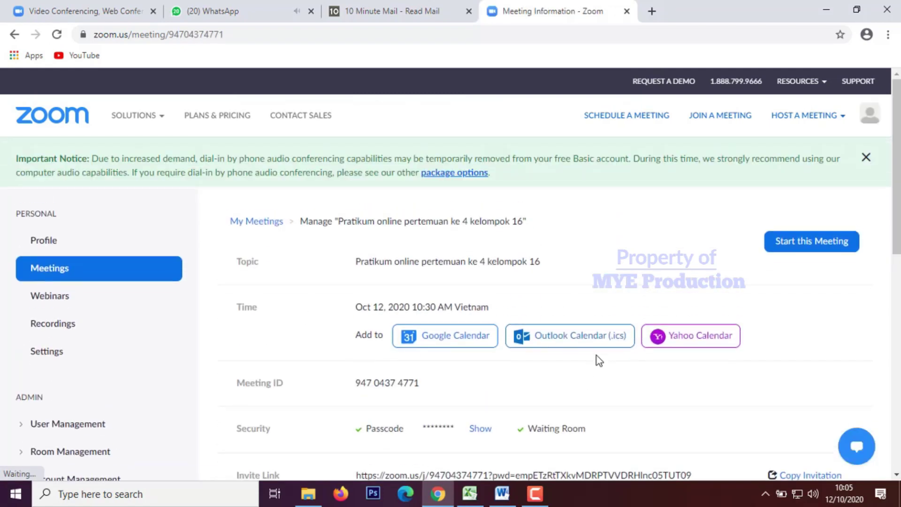
Step: Open the account's meeting settings and examine the security, host video, participants video and audio type options
scroll(592, 345, "down", 2)
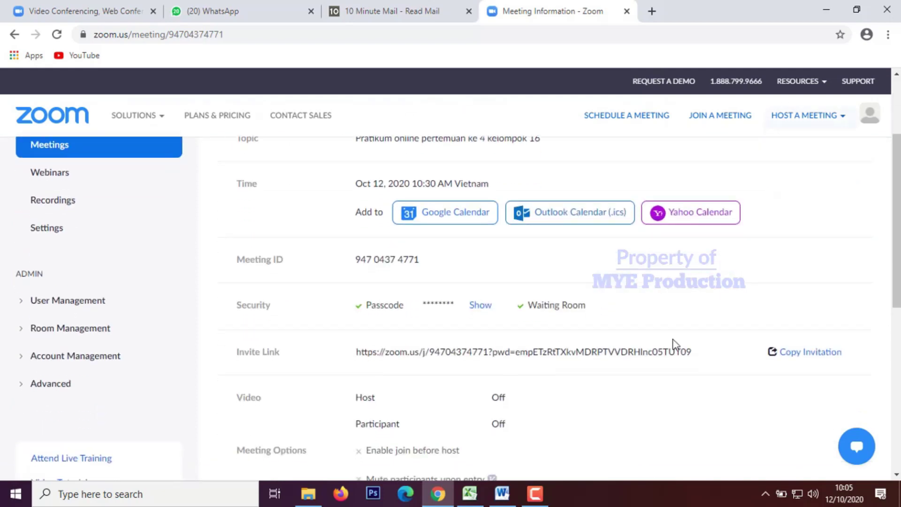
left_click(59, 242)
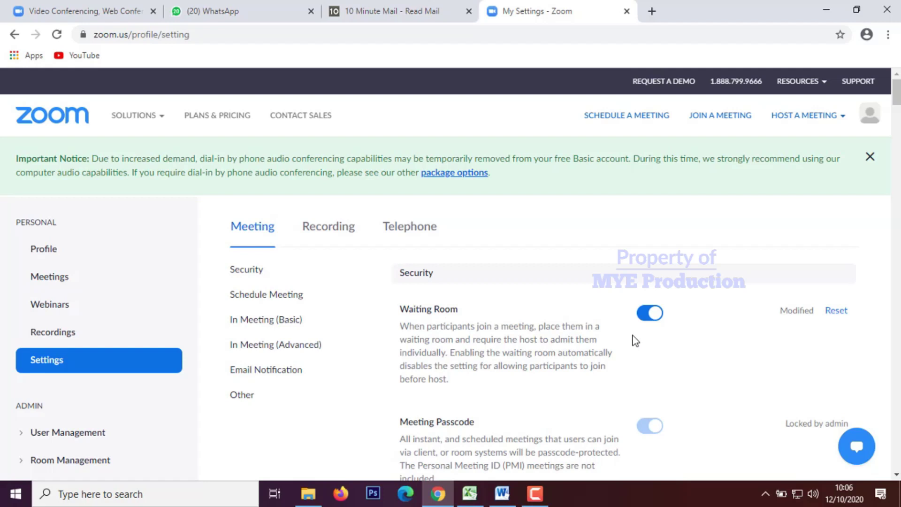
scroll(669, 334, "down", 1)
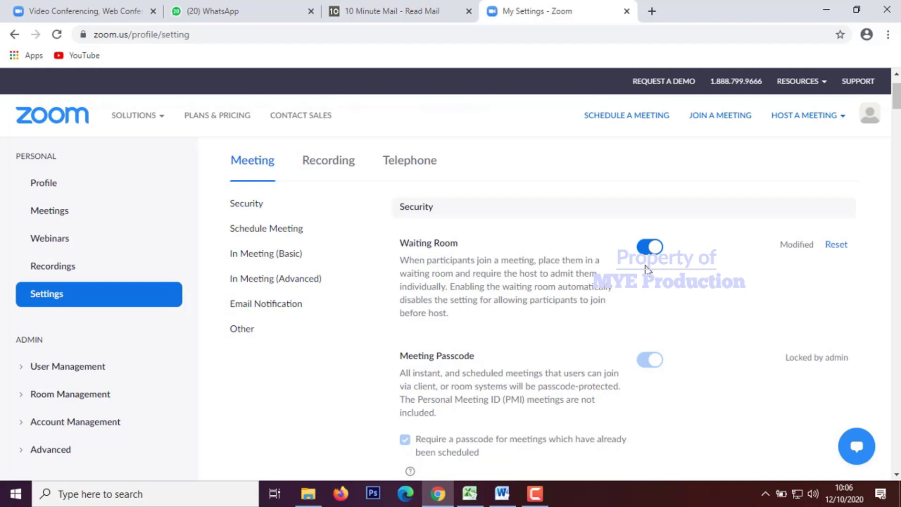
scroll(647, 269, "down", 4)
scroll(641, 271, "down", 8)
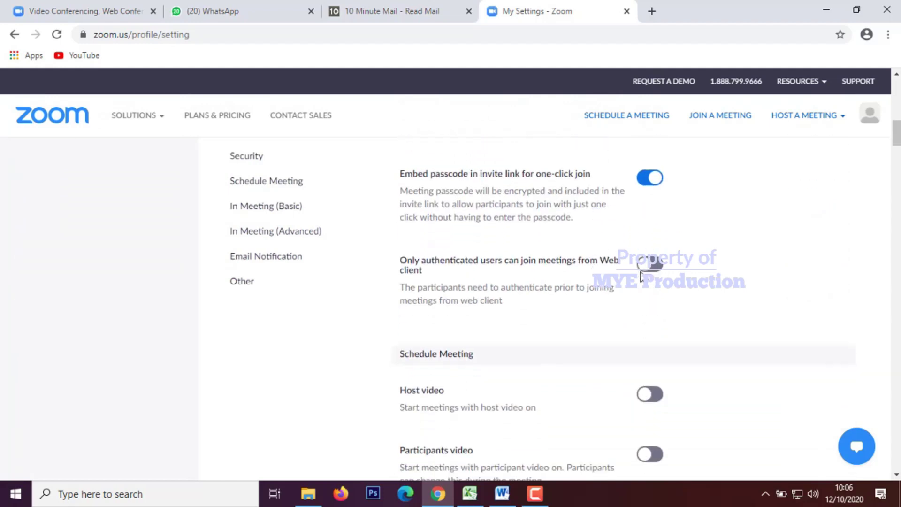
scroll(642, 275, "down", 1)
scroll(638, 305, "down", 2)
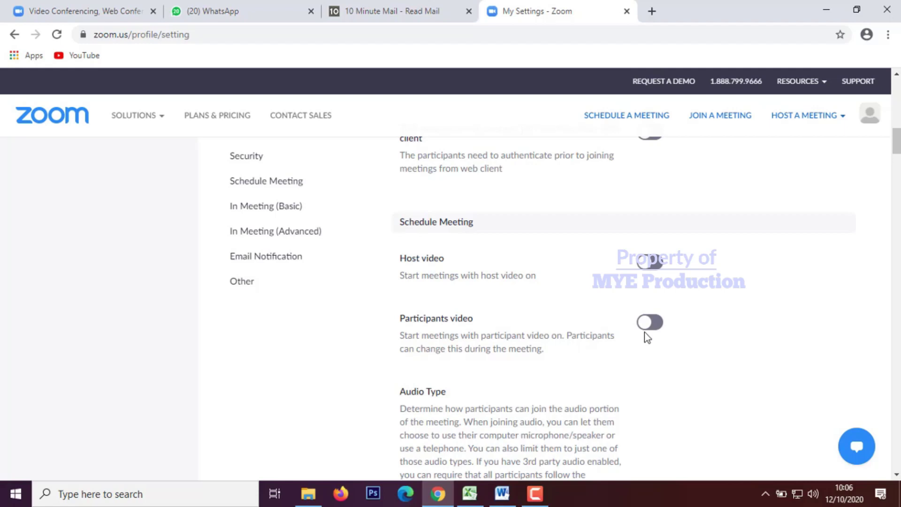
scroll(645, 334, "down", 3)
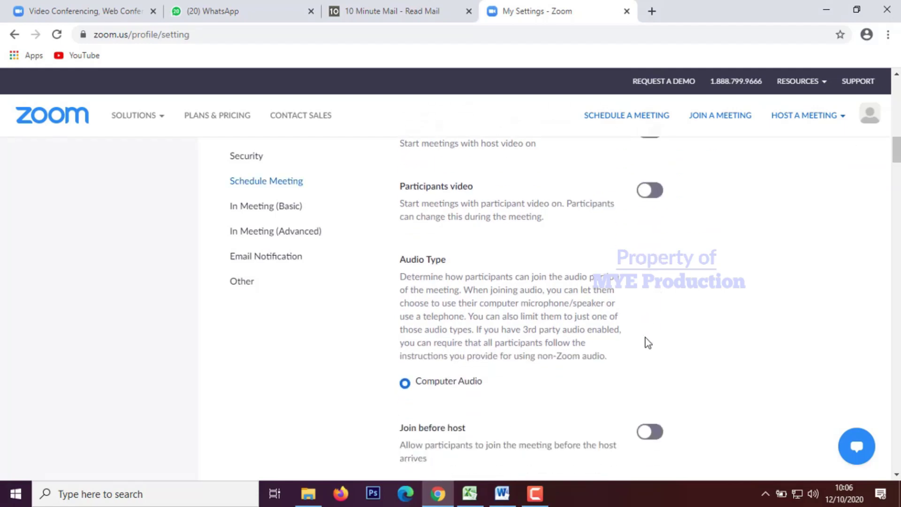
scroll(646, 337, "down", 4)
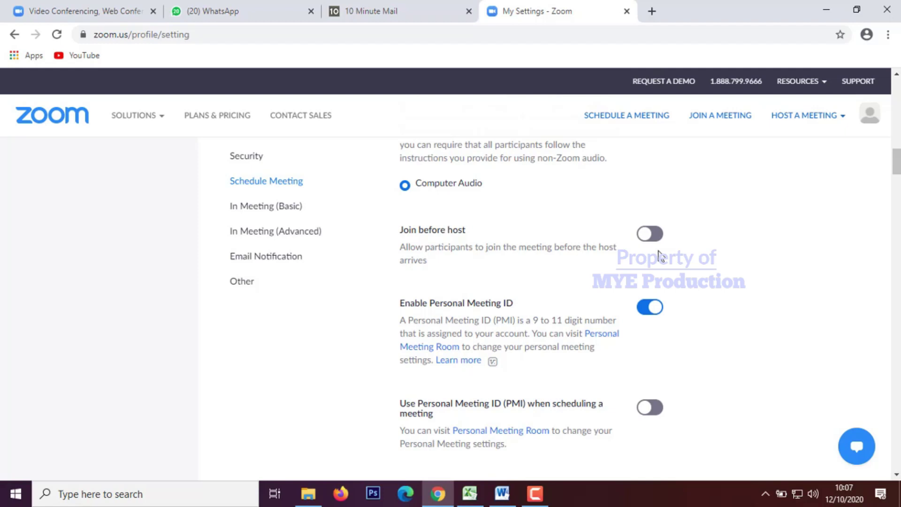
Step: Examine the Personal Meeting ID, mute upon entry and reminder settings, and the in-meeting chat options
scroll(645, 245, "down", 2)
scroll(646, 245, "down", 4)
scroll(646, 247, "down", 2)
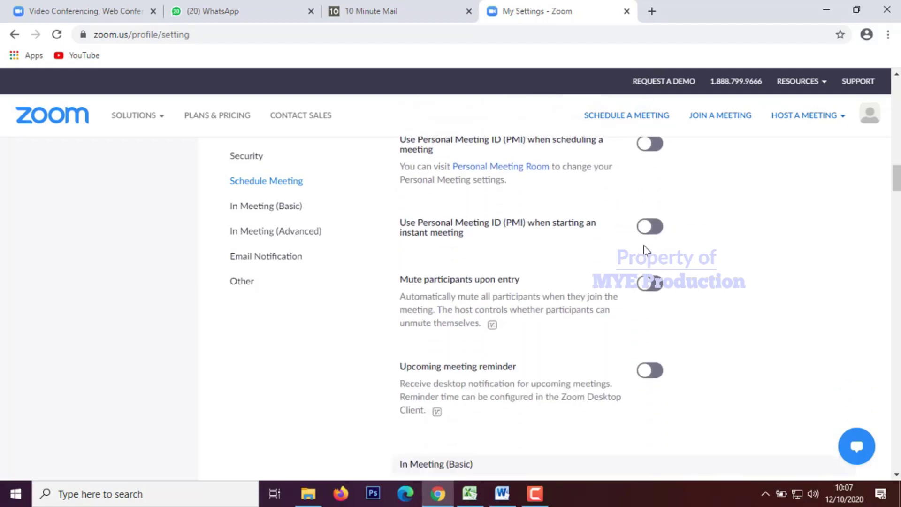
scroll(645, 249, "down", 3)
scroll(645, 252, "down", 2)
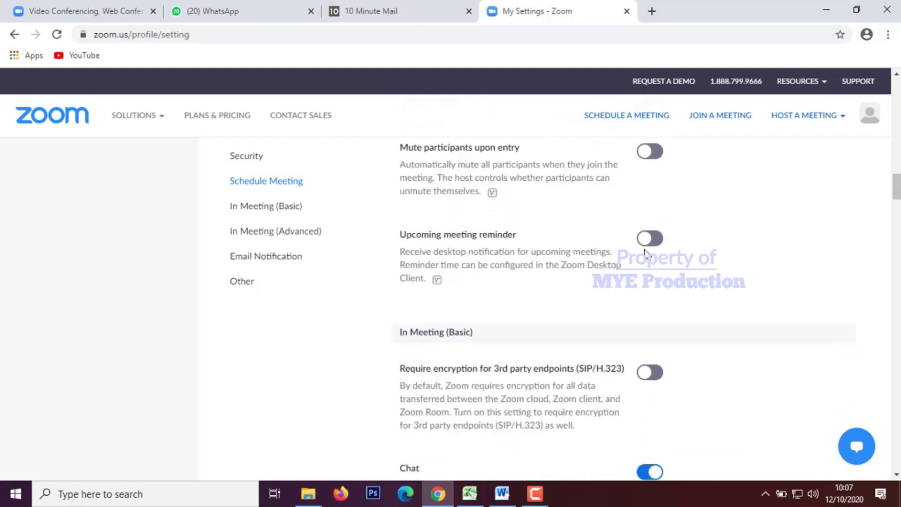
scroll(645, 254, "down", 2)
scroll(645, 254, "down", 4)
scroll(646, 254, "down", 4)
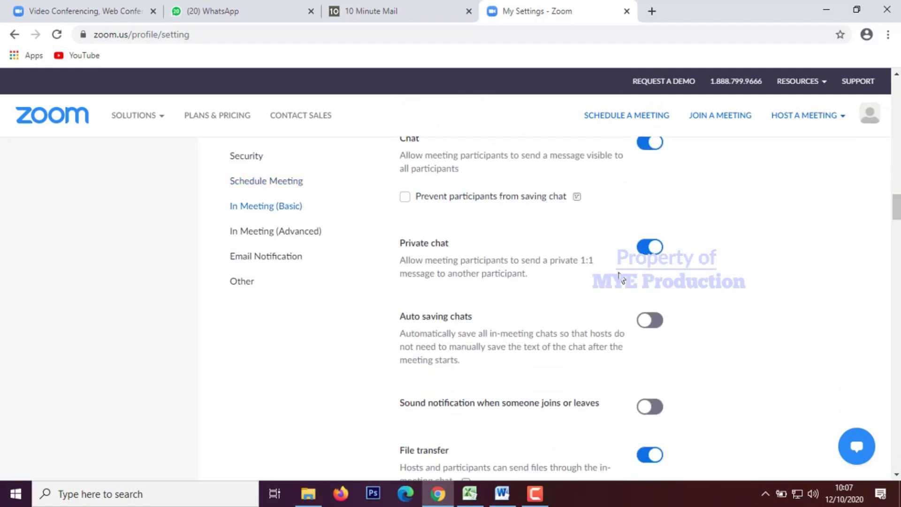
scroll(549, 280, "up", 2)
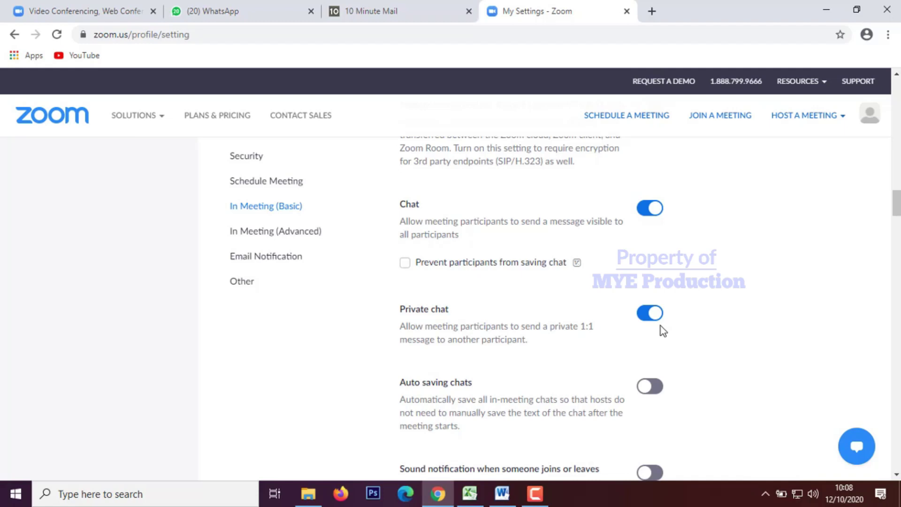
scroll(661, 325, "down", 3)
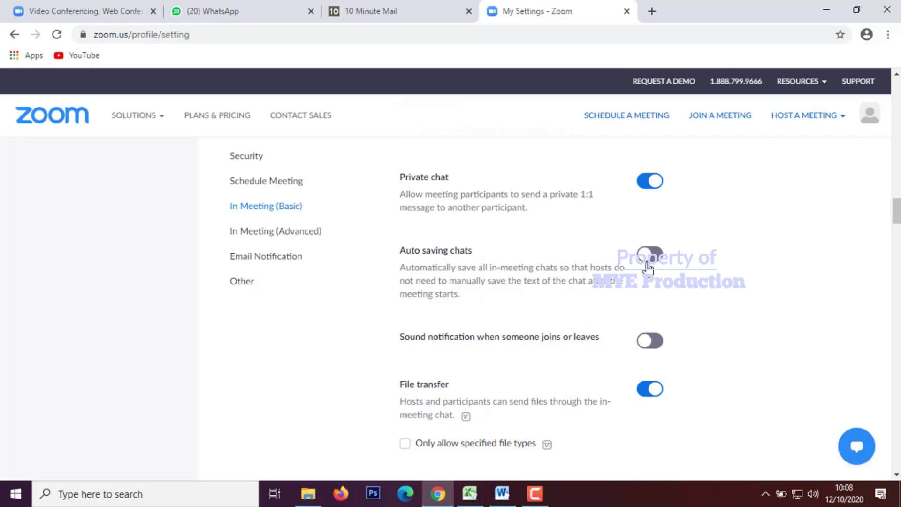
Step: Allow all participants to share their screen, even when someone else is sharing, and save the screen sharing settings
scroll(648, 268, "down", 5)
scroll(647, 278, "down", 7)
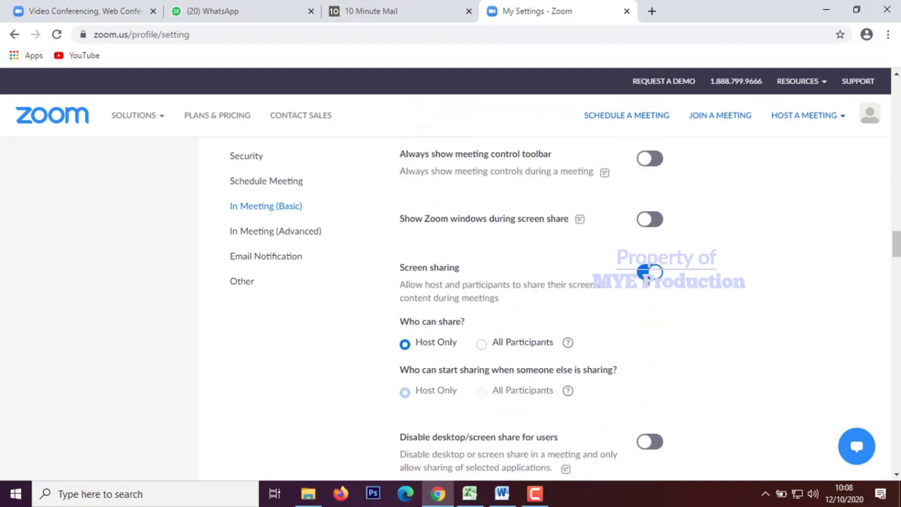
scroll(648, 282, "down", 2)
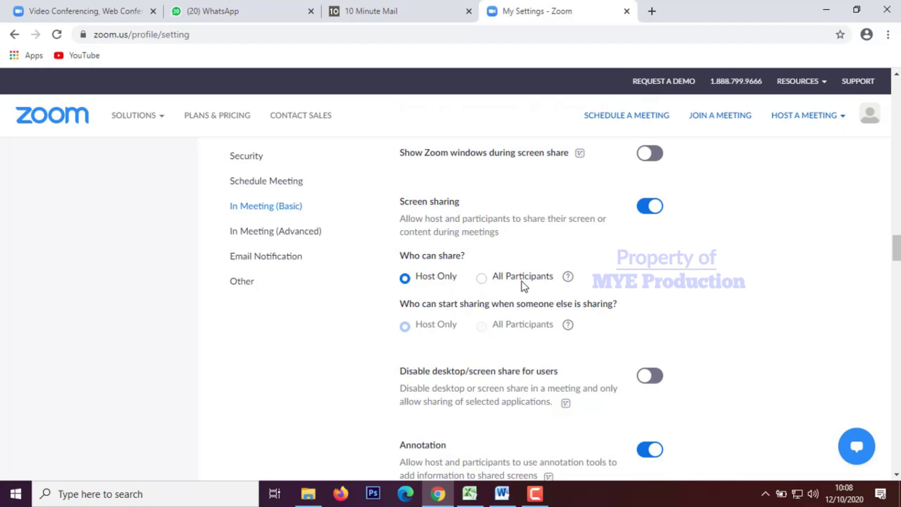
left_click(485, 283)
left_click(482, 328)
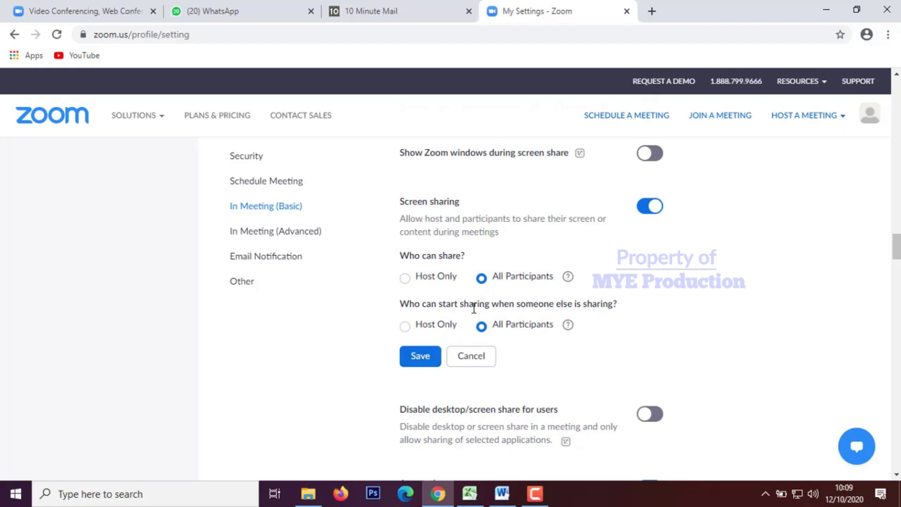
left_click(425, 358)
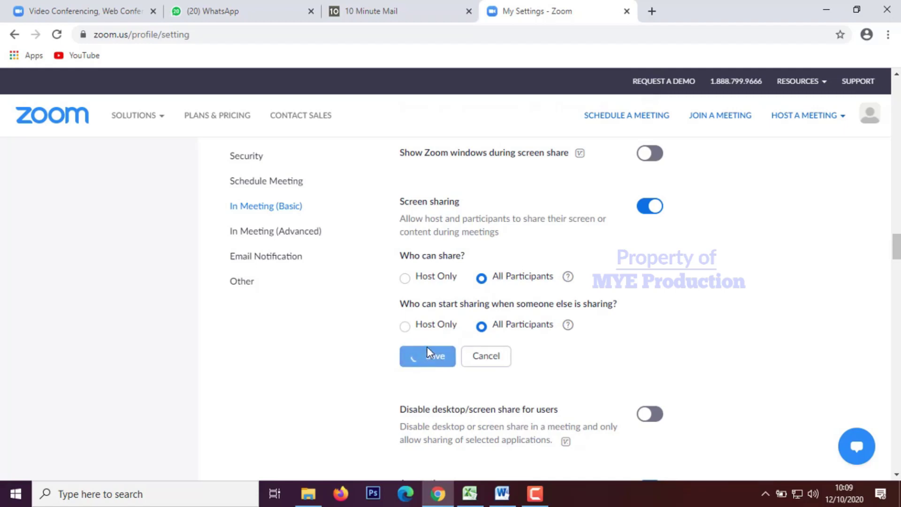
Step: Enable breakout rooms, allow the host to assign participants to them when scheduling, and save the breakout room settings
scroll(508, 342, "down", 2)
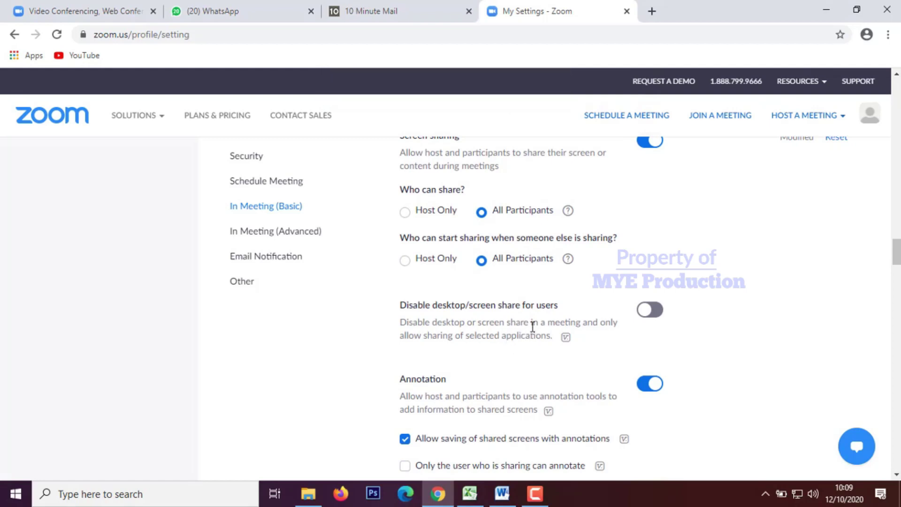
scroll(533, 327, "down", 10)
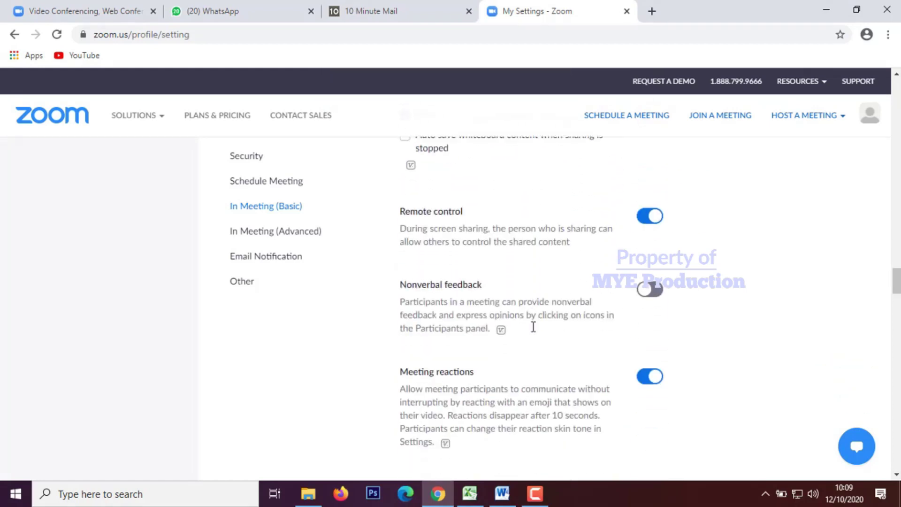
scroll(533, 329, "down", 10)
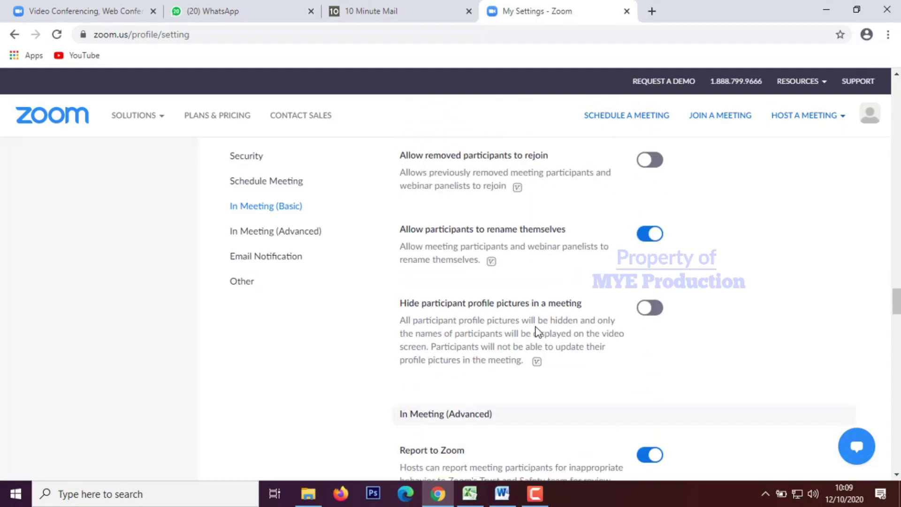
scroll(538, 331, "down", 3)
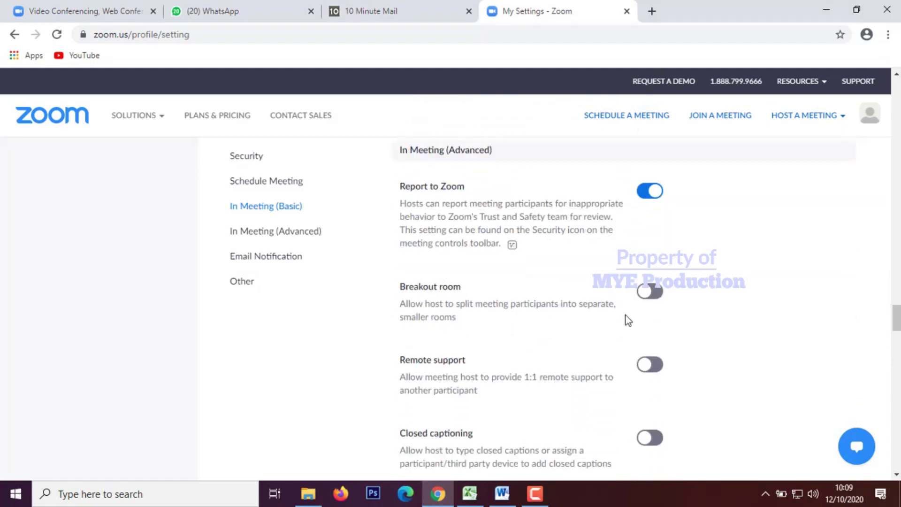
left_click(659, 300)
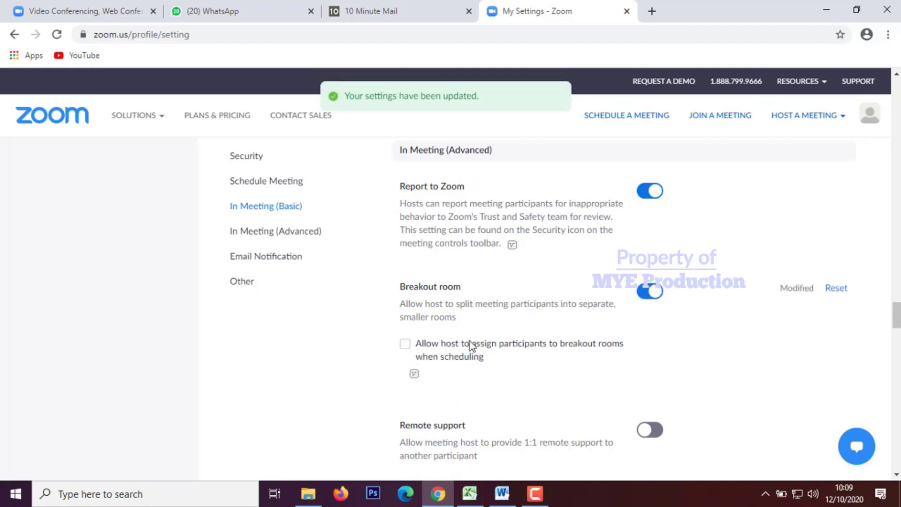
left_click(405, 346)
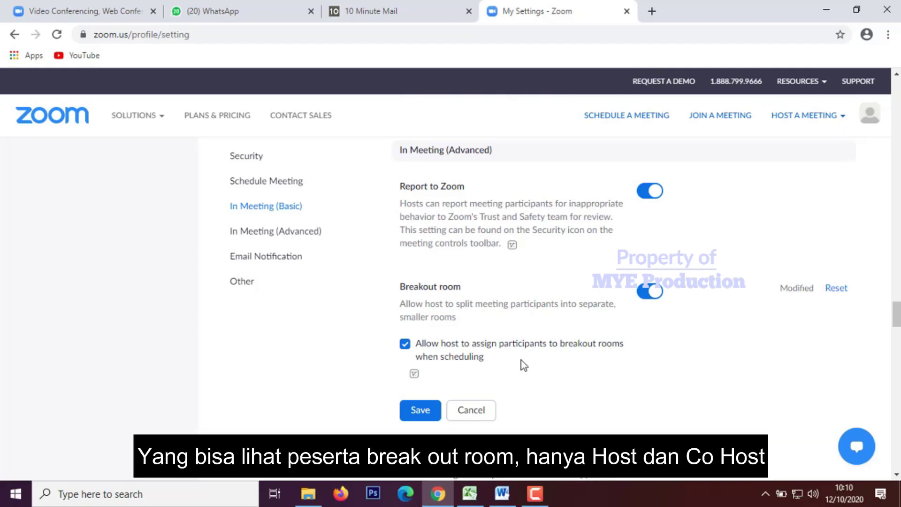
scroll(539, 366, "down", 2)
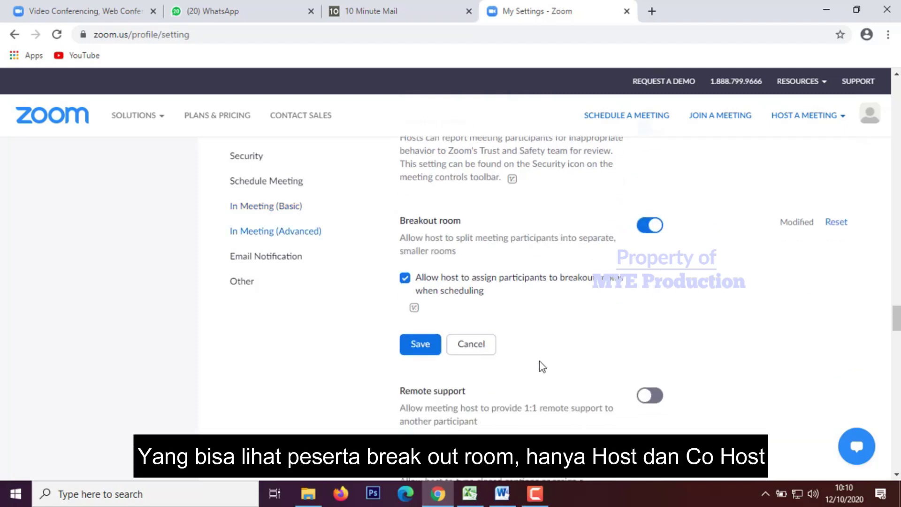
scroll(540, 361, "down", 2)
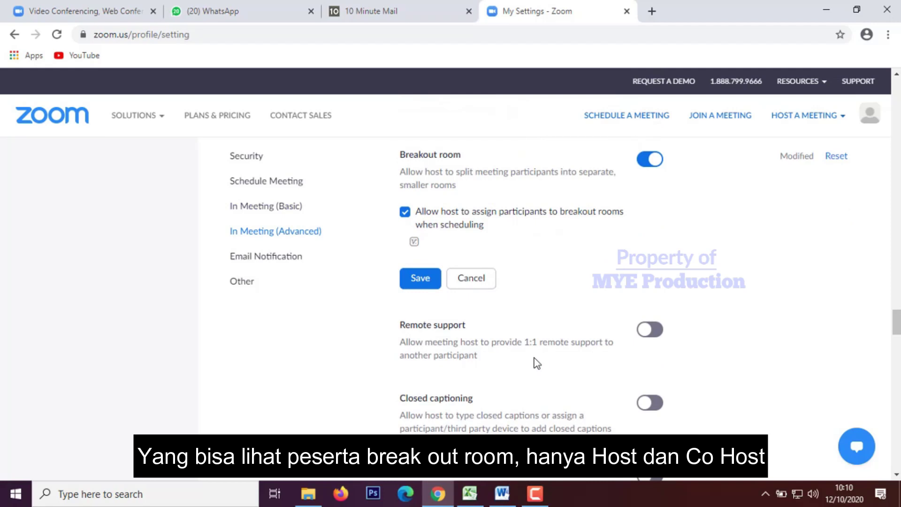
left_click(428, 283)
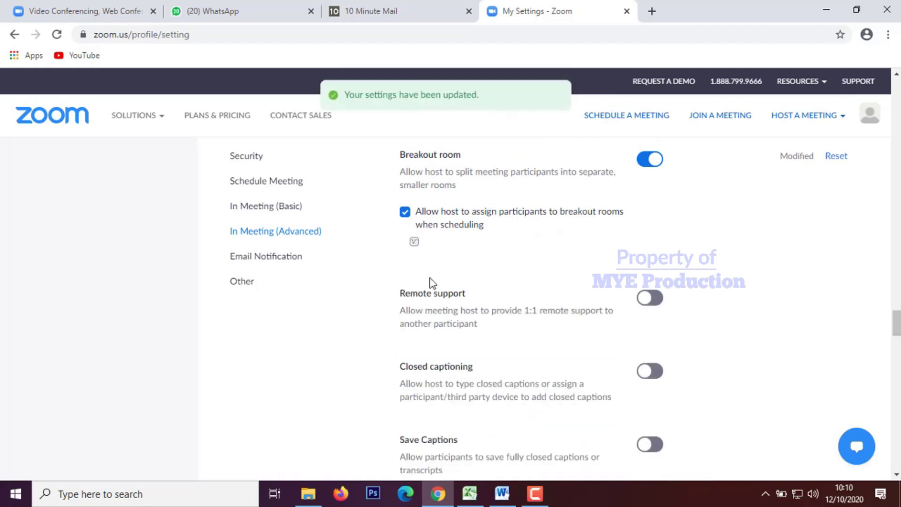
Step: Examine the remaining advanced in-meeting, email notification and other account settings, from remote support to schedule privilege
scroll(495, 291, "down", 6)
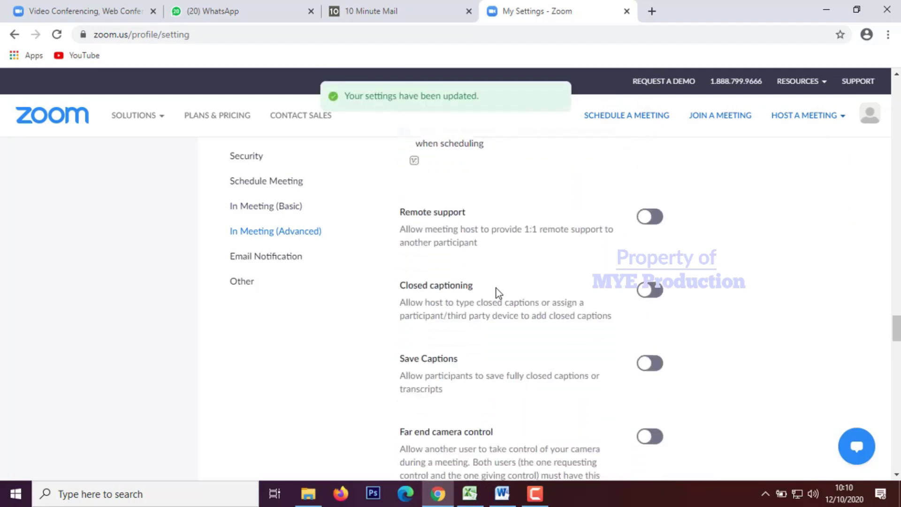
scroll(497, 290, "down", 8)
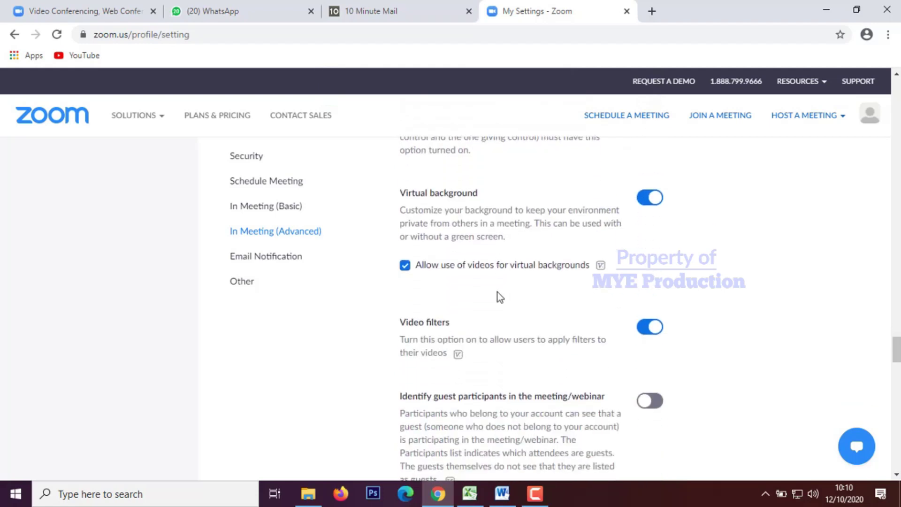
scroll(497, 291, "down", 15)
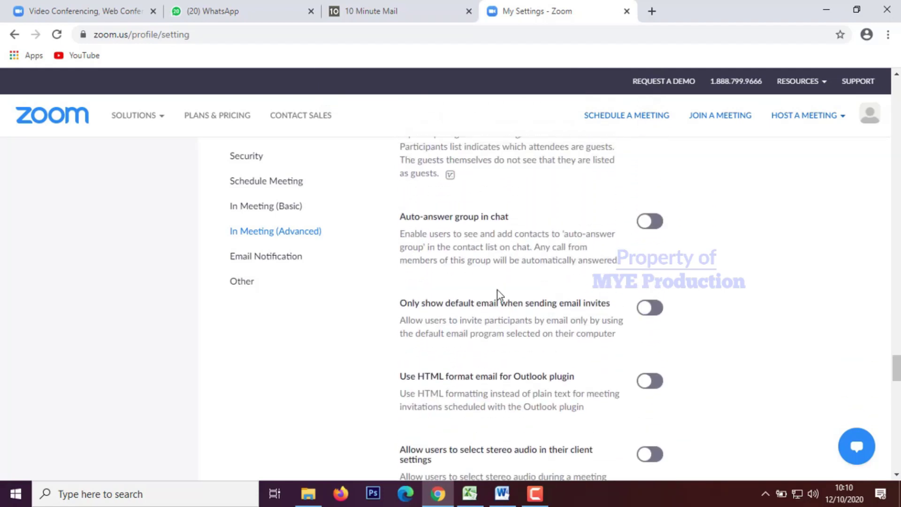
scroll(497, 291, "down", 13)
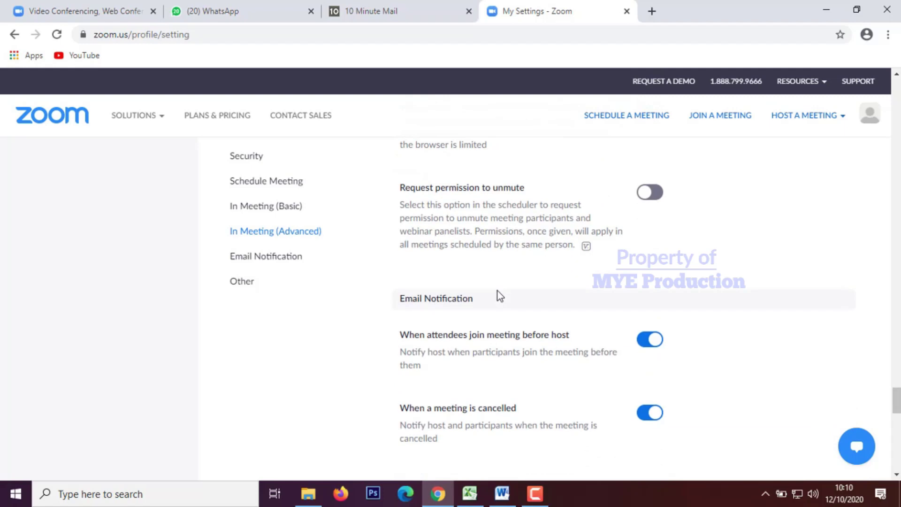
scroll(498, 291, "down", 13)
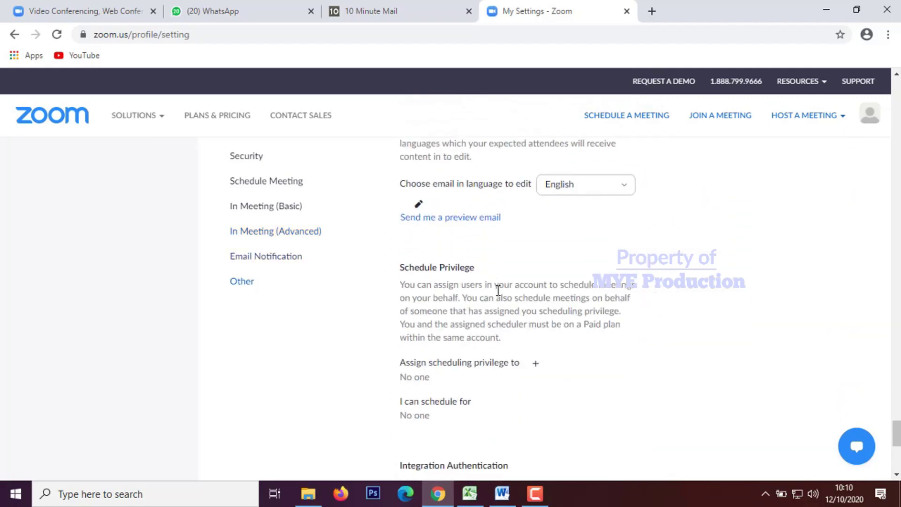
scroll(497, 295, "down", 2)
scroll(498, 295, "up", 6)
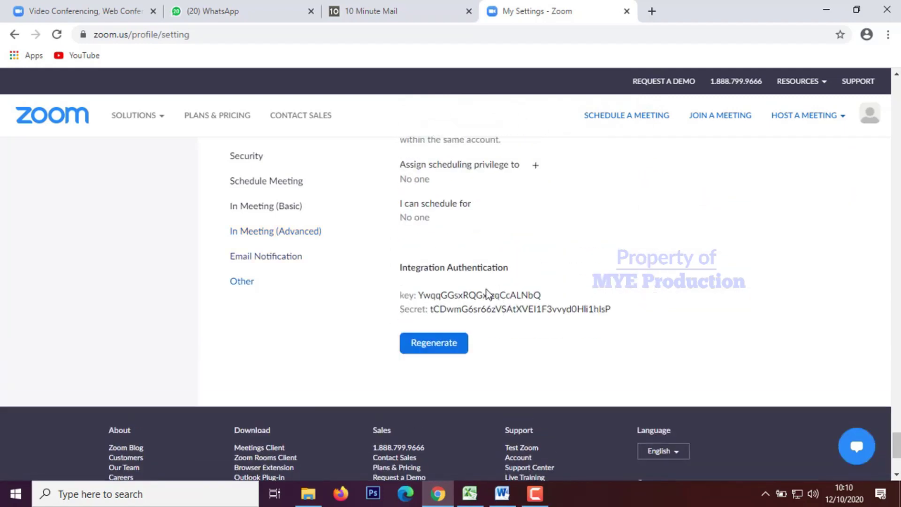
scroll(478, 294, "up", 20)
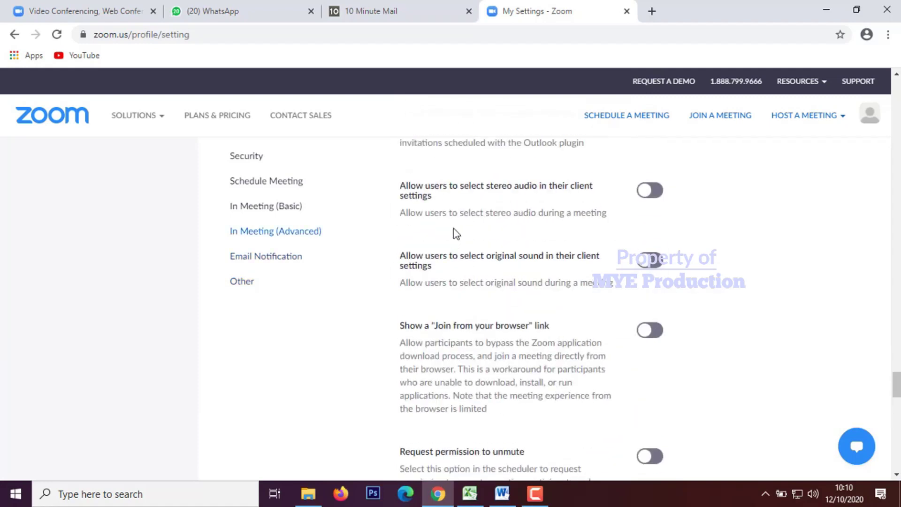
scroll(464, 230, "up", 20)
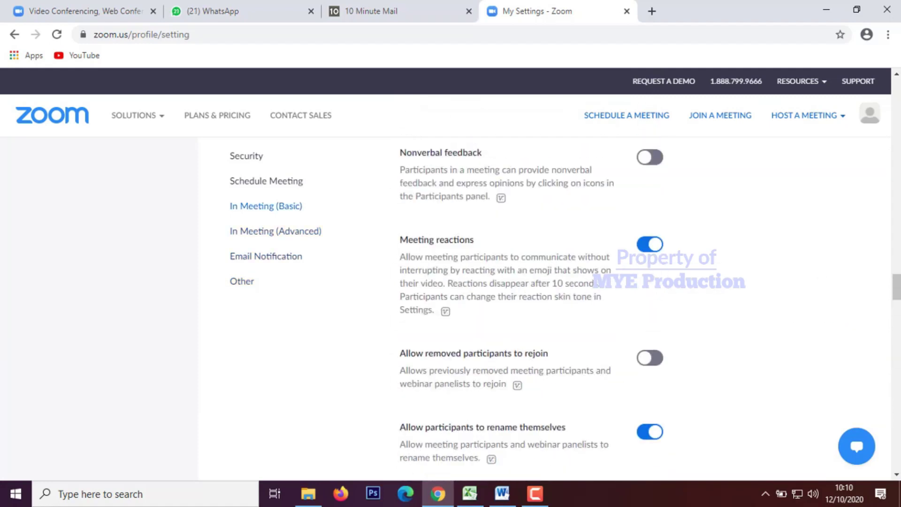
scroll(896, 278, "up", 20)
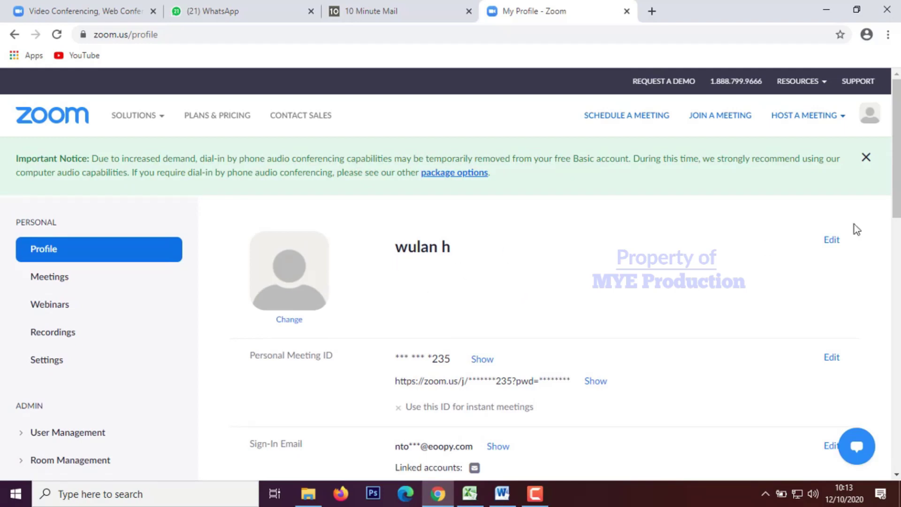
Step: Replace the profile's first name with the account holder's name, clear the last name, and save the profile changes
left_click(832, 240)
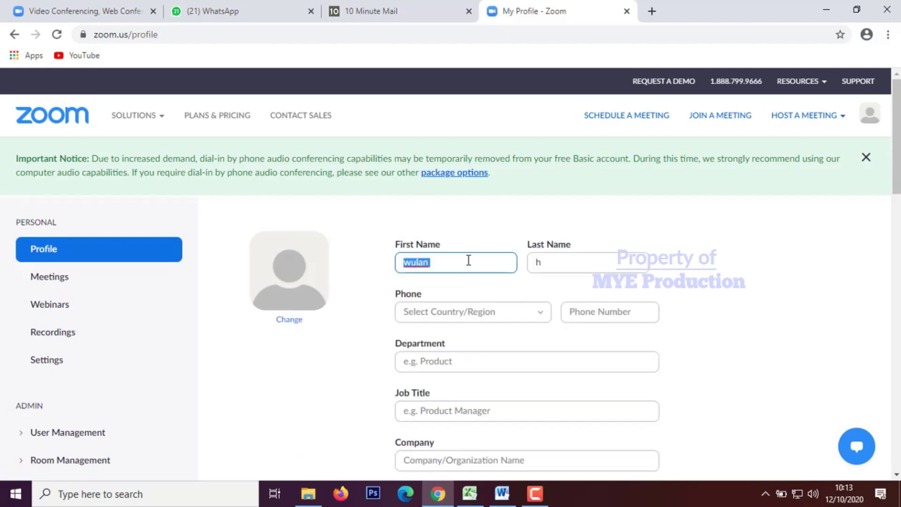
key("BackSpace")
type("YULHM")
key("BackSpace")
type("AM")
left_click(583, 257)
key("BackSpace")
scroll(524, 249, "down", 5)
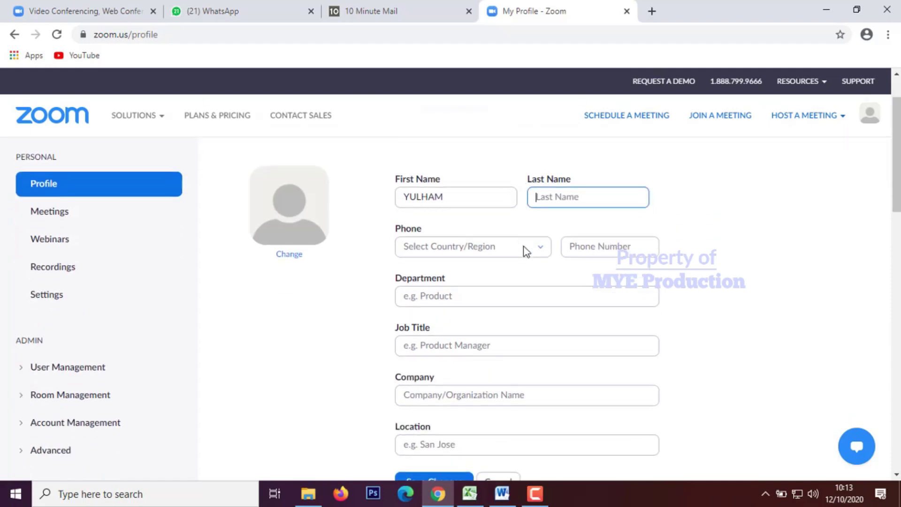
scroll(464, 299, "up", 4)
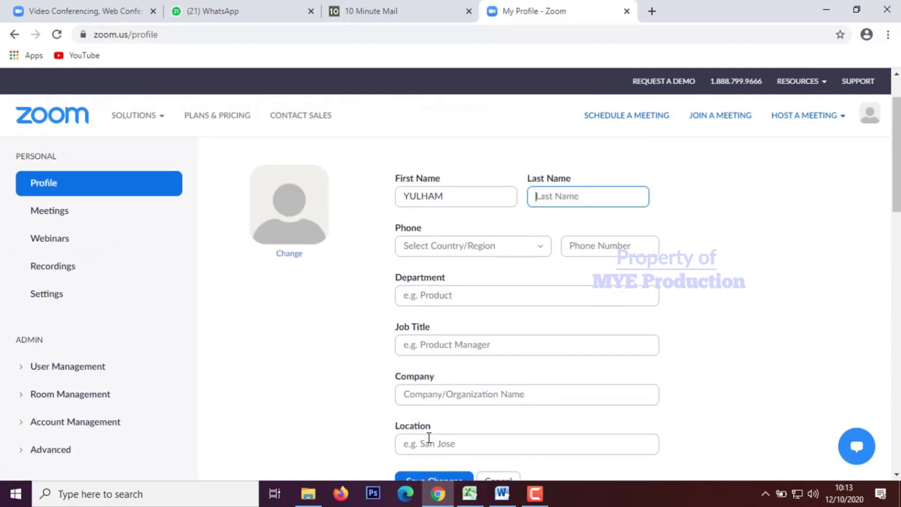
scroll(429, 438, "down", 1)
left_click(441, 424)
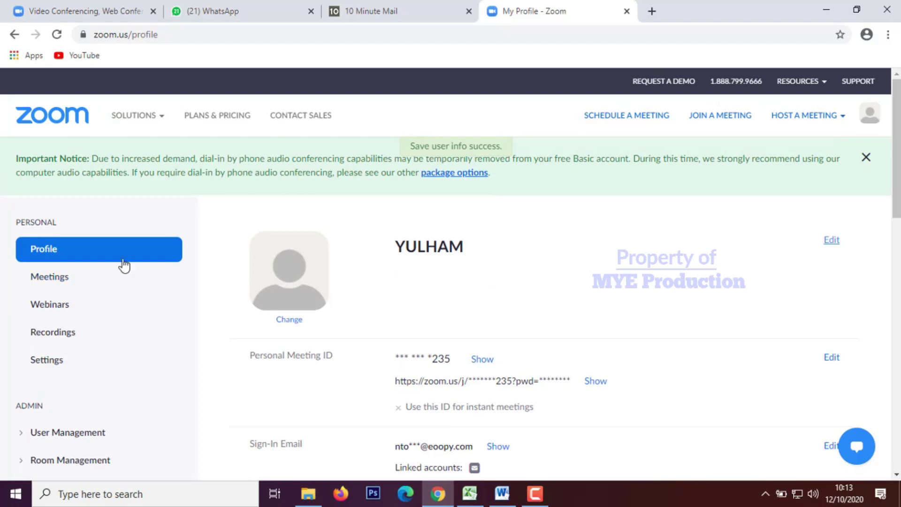
Step: Review the details of the upcoming meeting "Pratikum online pertemuan ke 4 kelompok 16" and open it for editing
left_click(58, 279)
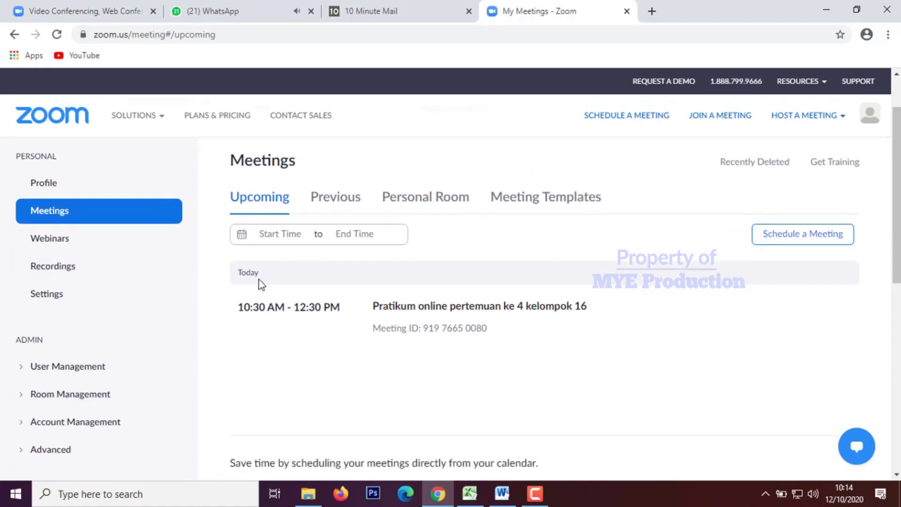
mouse_move(396, 316)
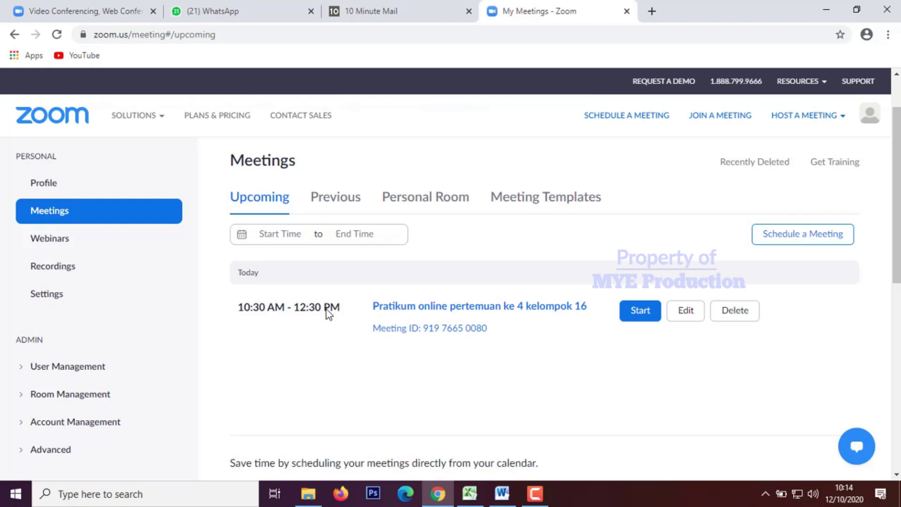
left_click(468, 310)
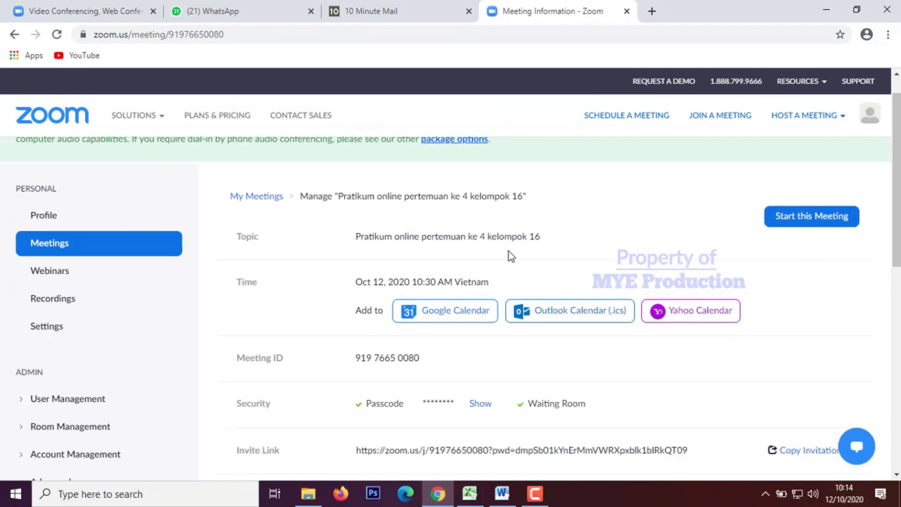
scroll(509, 249, "down", 1)
scroll(511, 246, "down", 2)
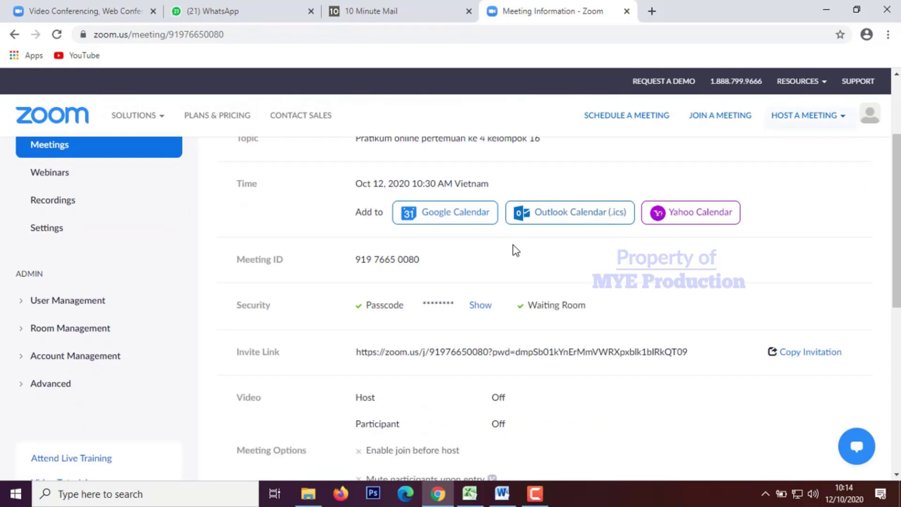
scroll(516, 250, "down", 5)
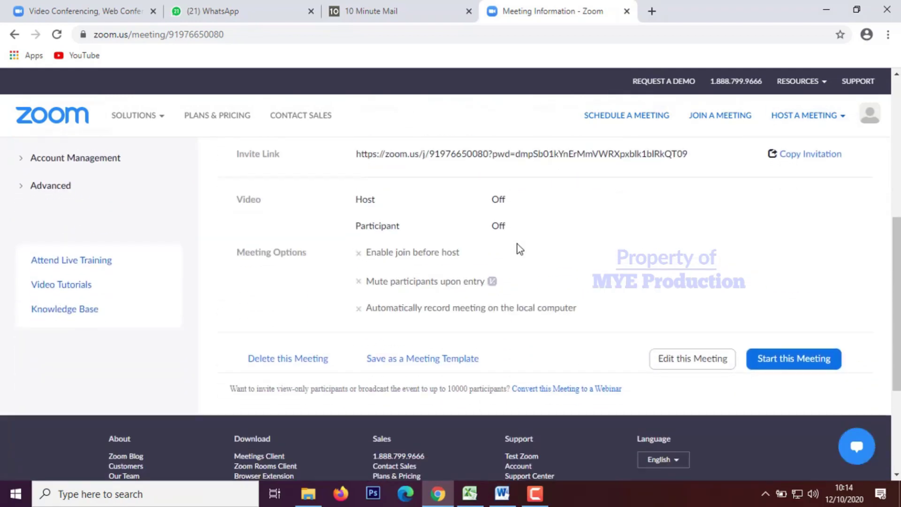
left_click(693, 364)
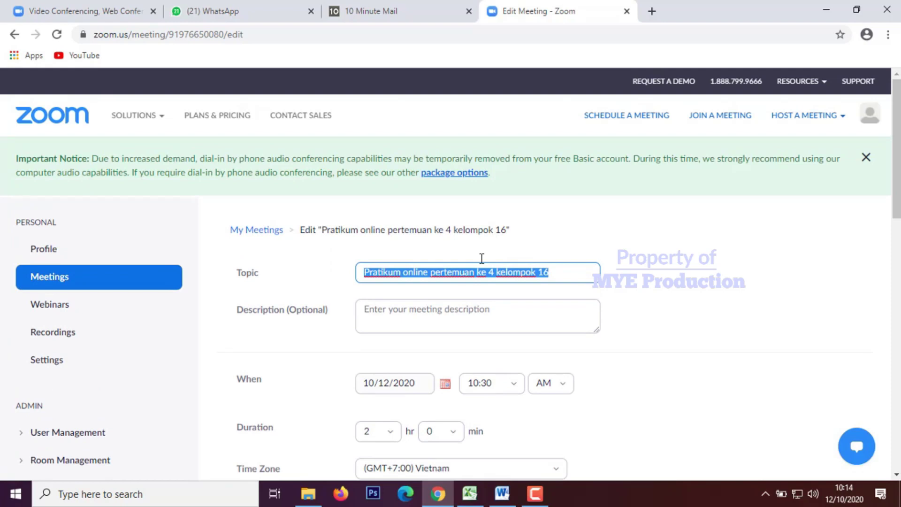
Step: Try enabling join before host, Breakout Room pre-assign and automatic recording on the local computer in the meeting options
scroll(481, 258, "down", 5)
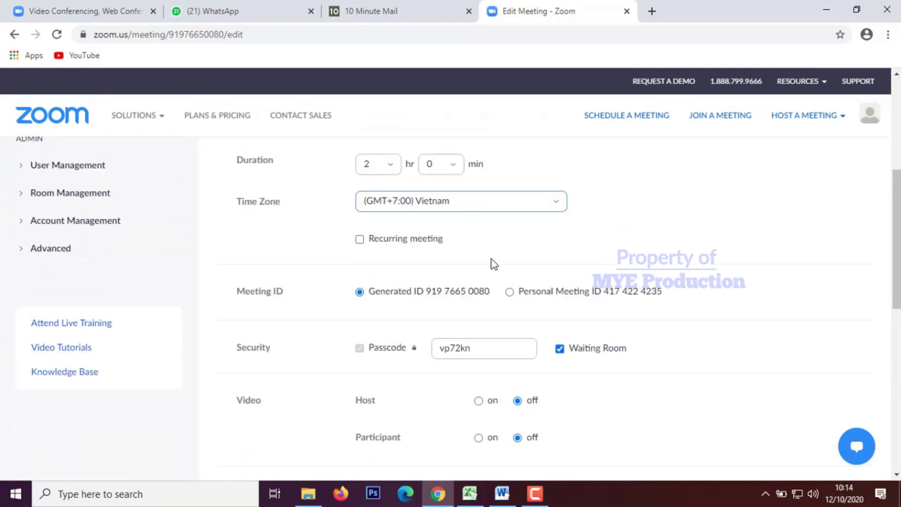
scroll(494, 264, "down", 5)
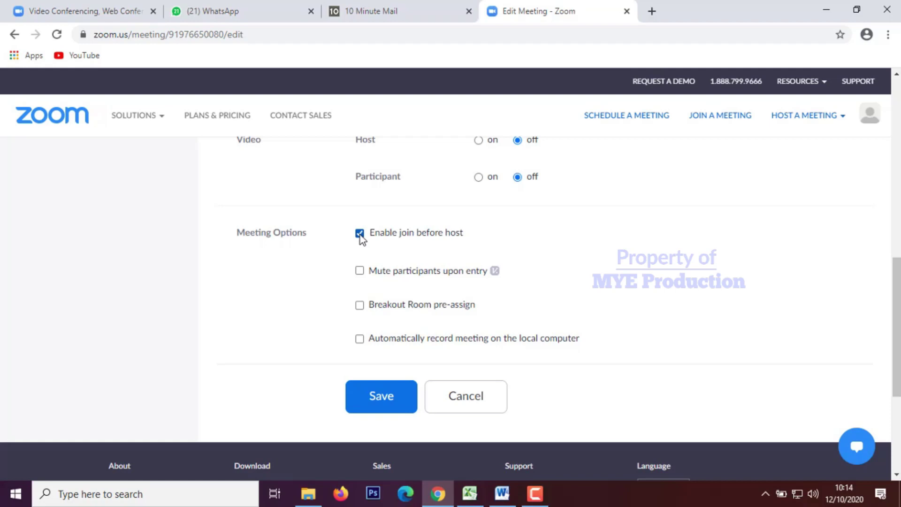
left_click(360, 307)
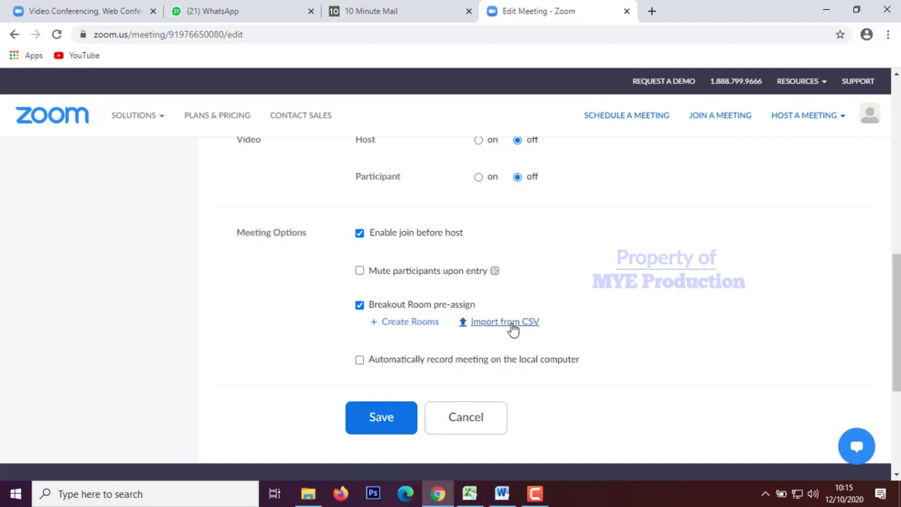
left_click(360, 306)
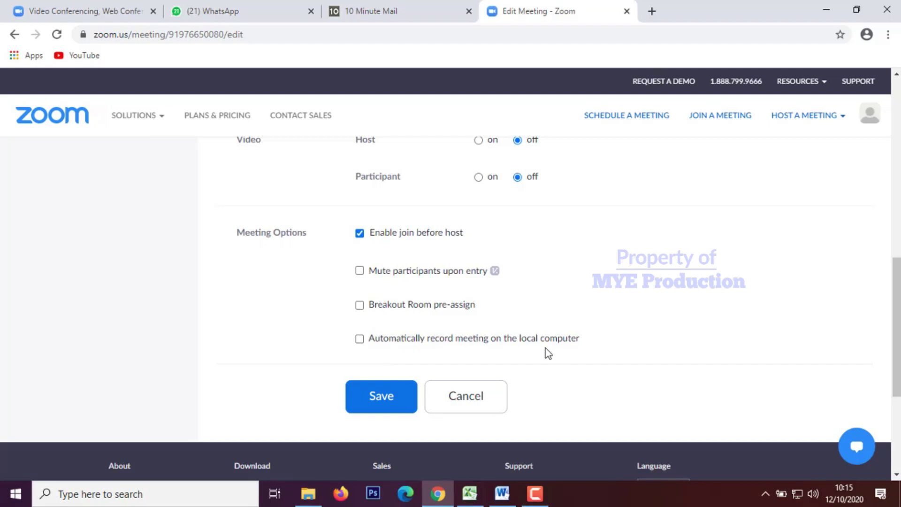
left_click(360, 338)
left_click(359, 338)
left_click(360, 233)
Step: Check the meeting's time zone, ID, security and video options, leave them as they are, and save the meeting
scroll(558, 281, "up", 4)
scroll(562, 281, "up", 4)
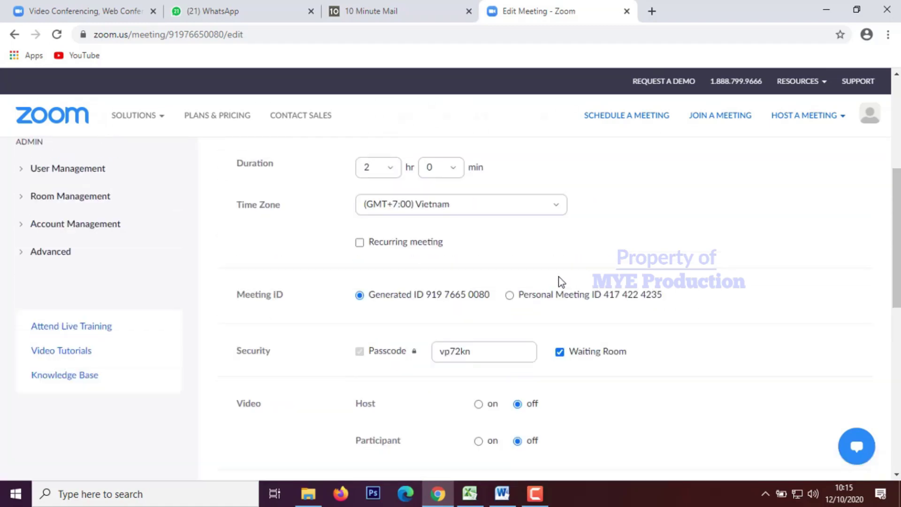
scroll(560, 272, "down", 6)
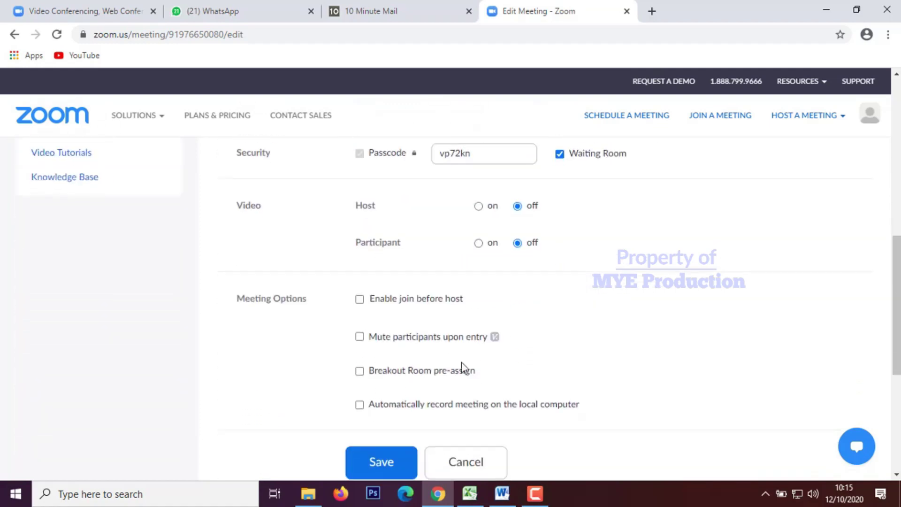
left_click(400, 456)
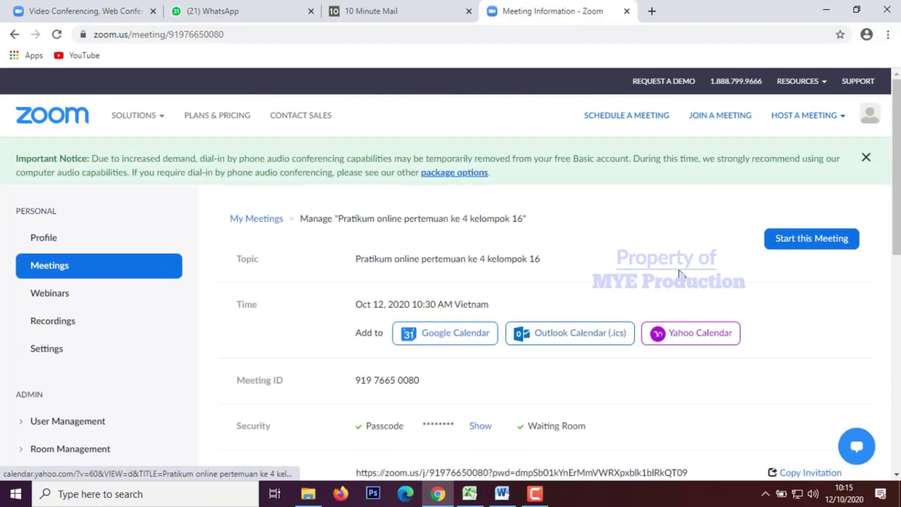
Step: Copy the full meeting invitation of "Pratikum online pertemuan ke 4 kelompok 16" to the clipboard
scroll(798, 226, "down", 4)
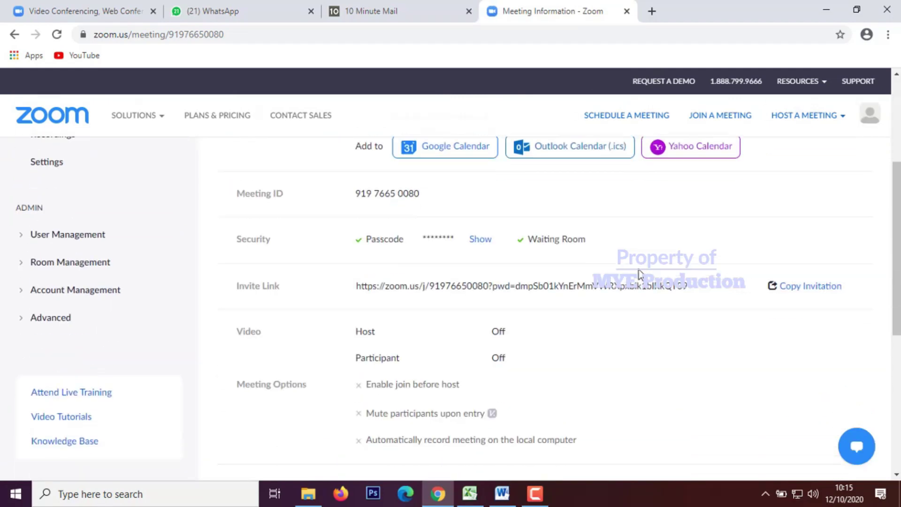
left_click(814, 228)
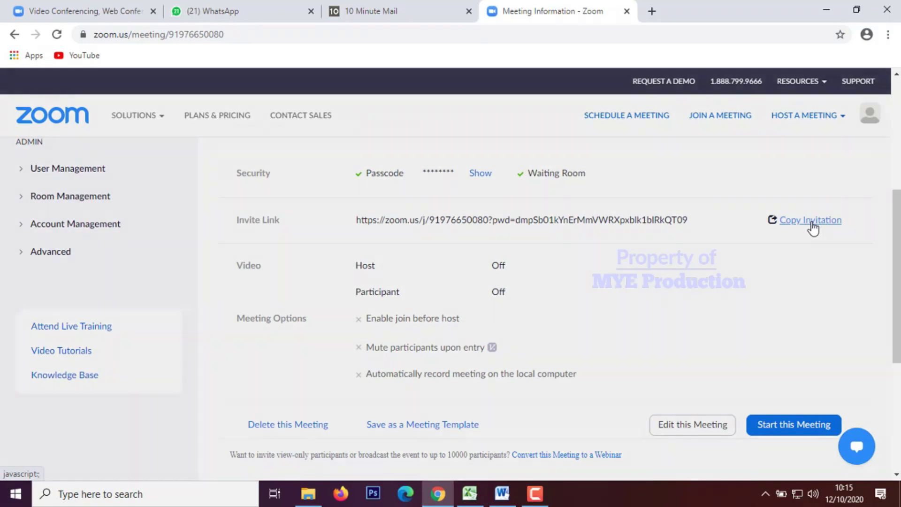
left_click(582, 457)
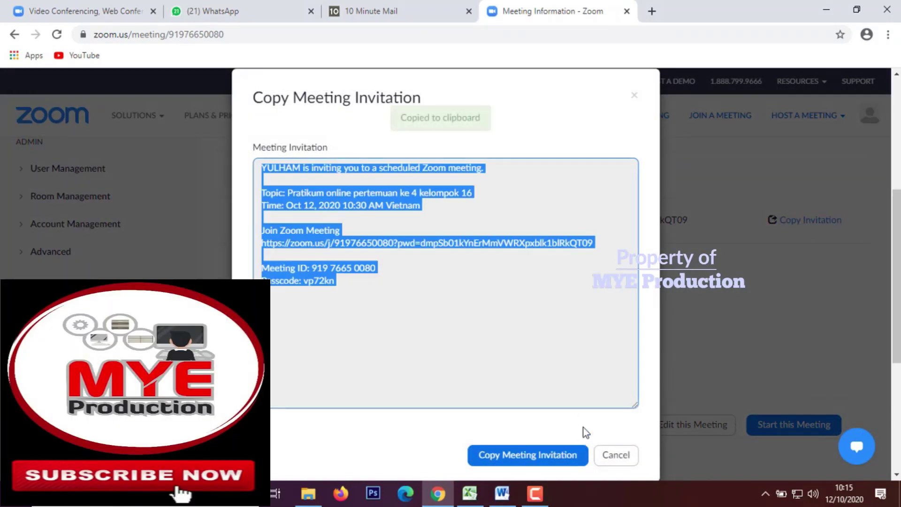
Step: Switch to WhatsApp, search the chats for "KEL", and send the copied meeting invitation with its passcode to the Kel16 chat
left_click(253, 14)
left_click(160, 161)
type("KEL")
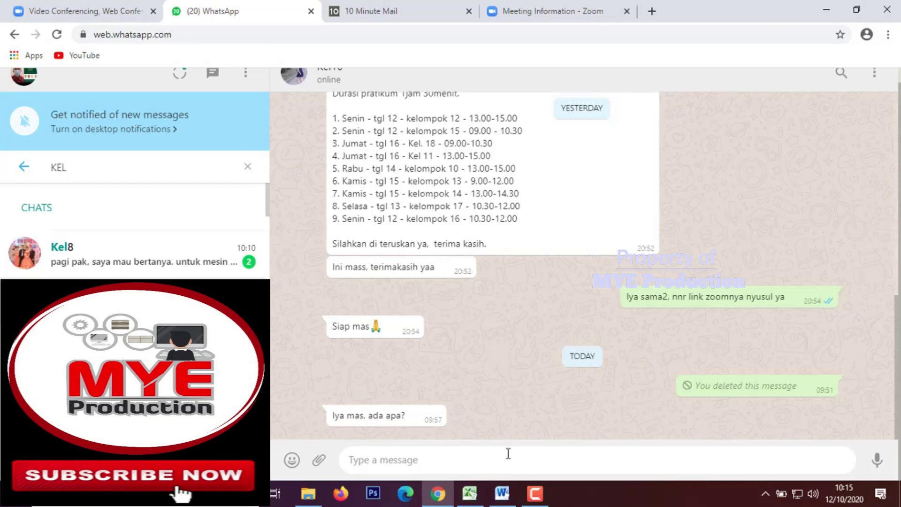
key("ctrl+v")
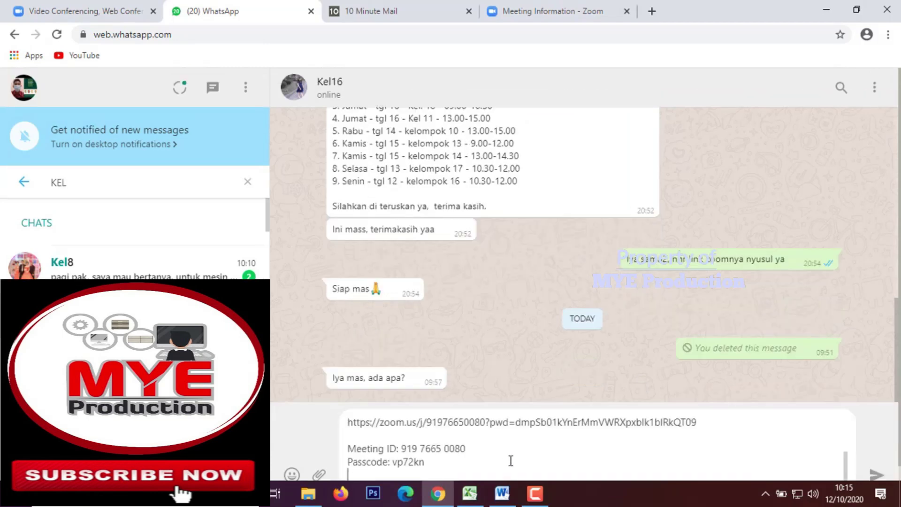
left_click(877, 476)
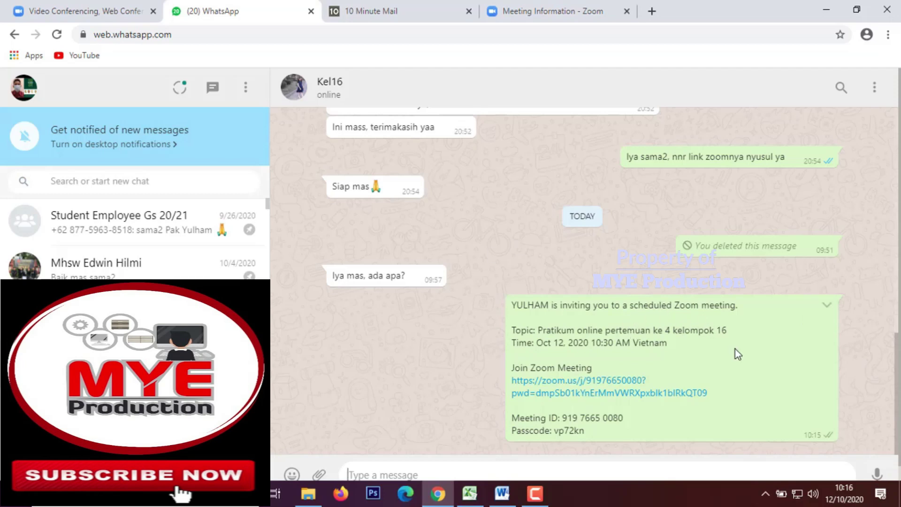
Step: Return to the Zoom meeting information page and close the Copy Meeting Invitation dialog
left_click(561, 13)
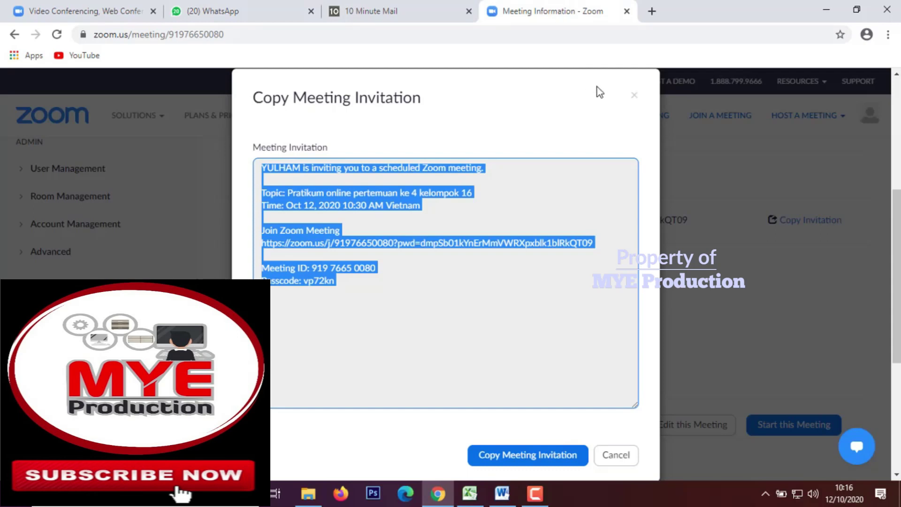
left_click(634, 95)
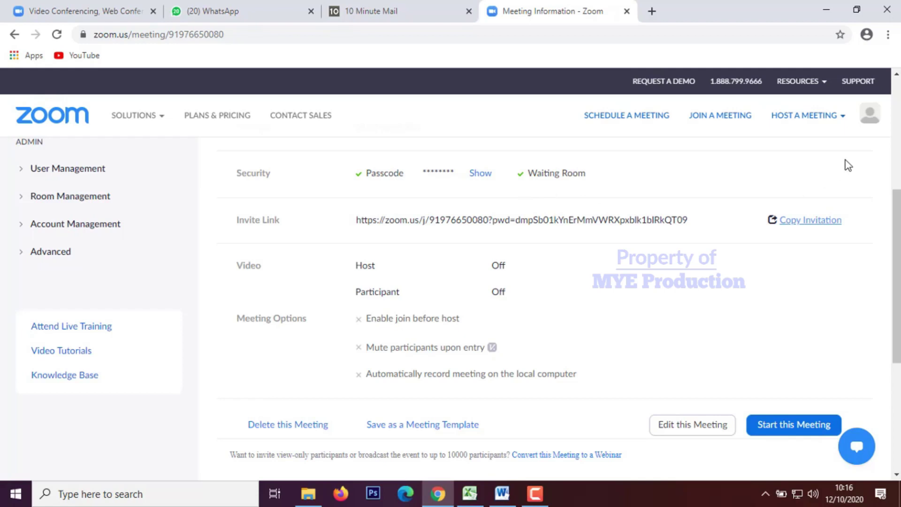
scroll(544, 281, "up", 1)
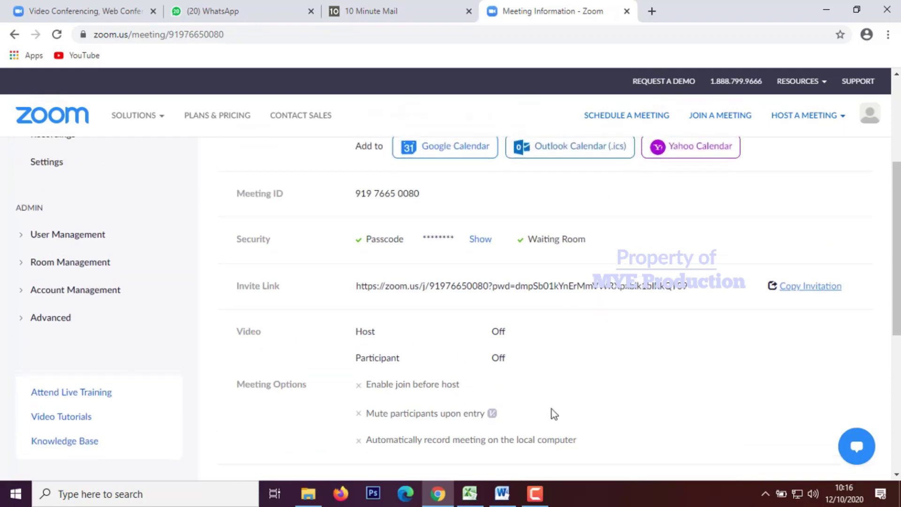
Step: Switch to the Excel practicum schedule and copy group 16's Zoom e-mail from F53 into F54 for group 6
left_click(469, 493)
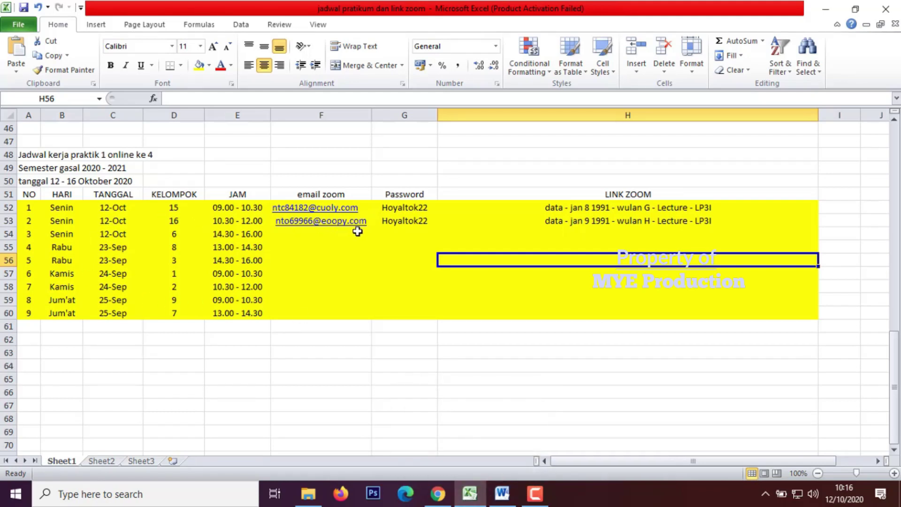
left_click(371, 222)
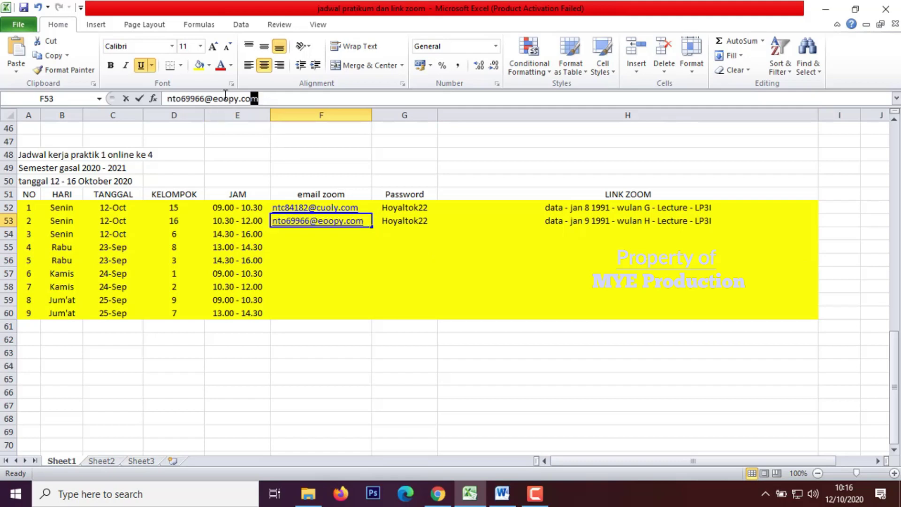
left_click_drag(258, 99, 163, 90)
key("ctrl+c")
left_click(291, 233)
key("ctrl+v")
left_click(322, 272)
Step: Copy the Zoom account password from group 16's row in G53 into G54 for group 6
left_click(396, 222)
key("ctrl+c")
left_click(413, 237)
key("ctrl+v")
key("Escape")
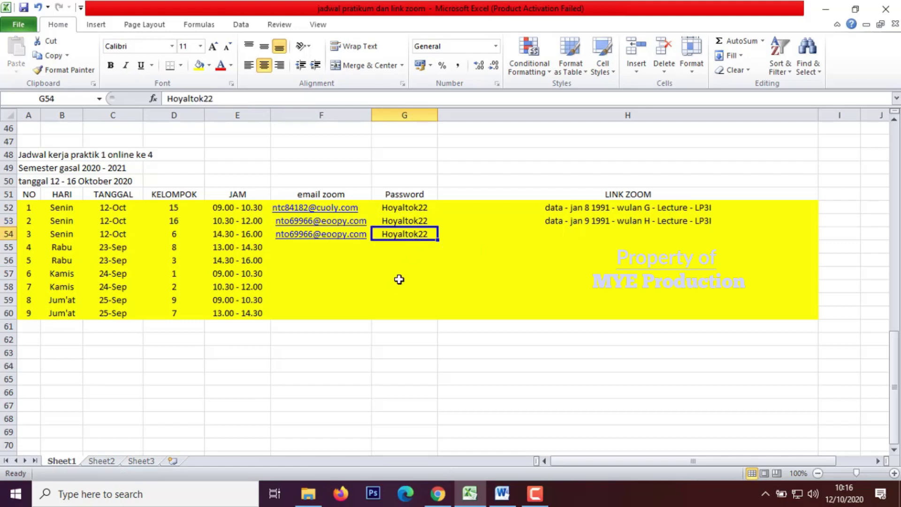
left_click(400, 276)
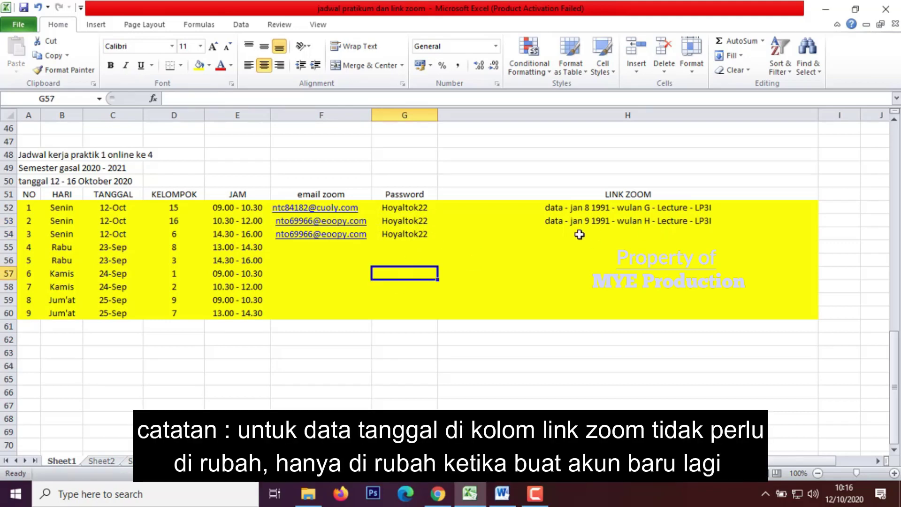
Step: Check the temporary mailbox's status on the 10 Minute Mail page in Chrome and return to the Excel schedule
left_click(334, 248)
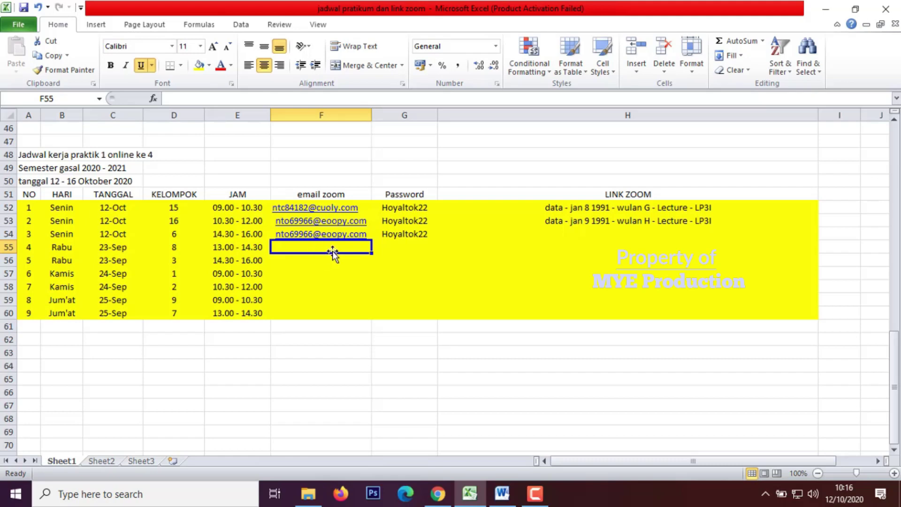
left_click(439, 498)
left_click(392, 16)
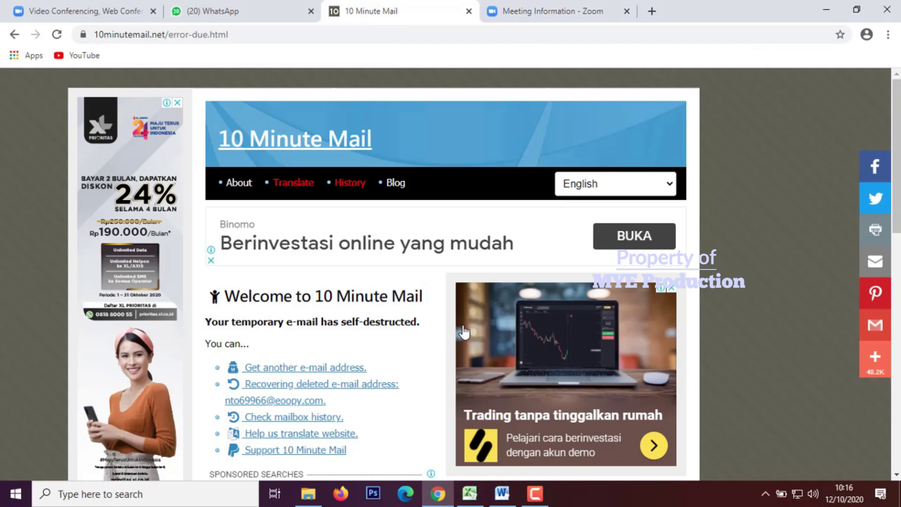
scroll(450, 324, "down", 1)
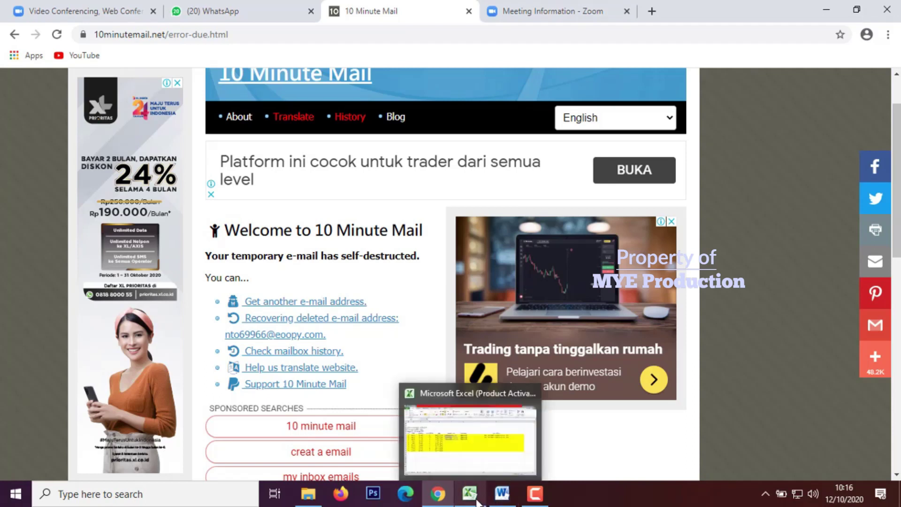
key("alt+Tab")
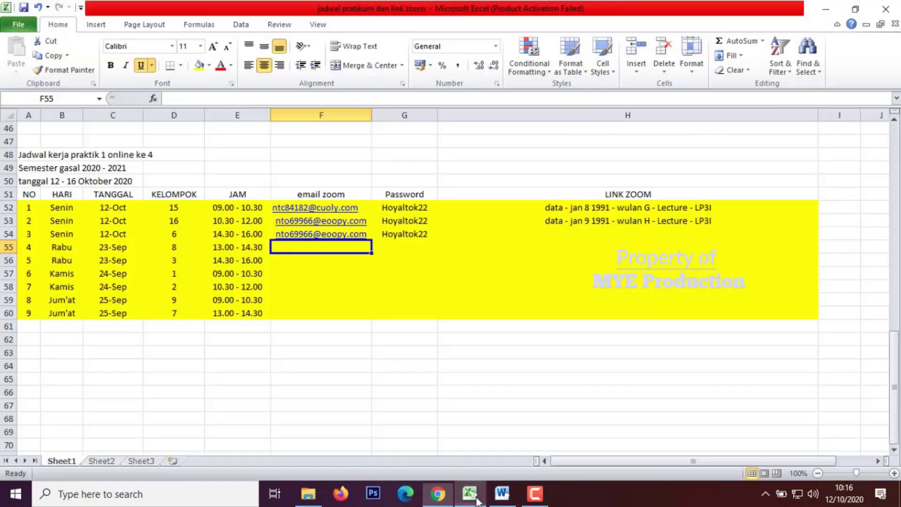
left_click_drag(420, 334, 419, 326)
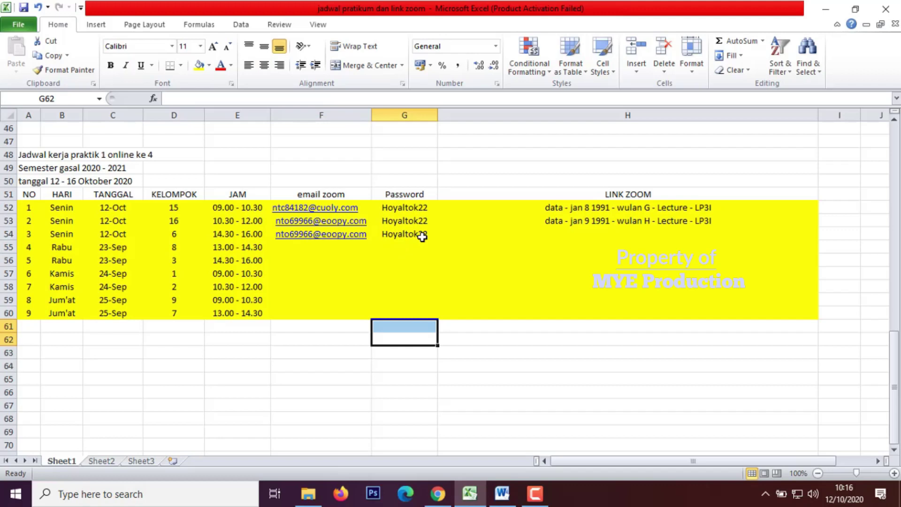